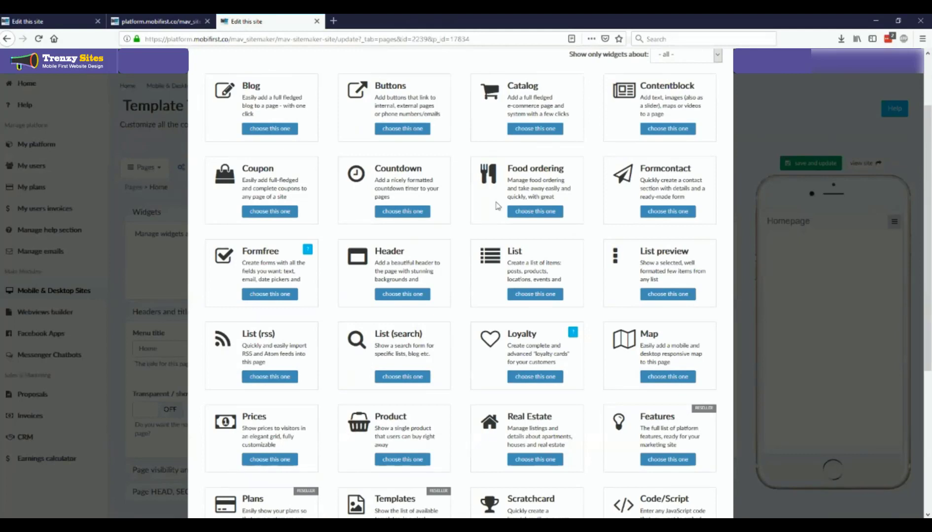
# Step: Add a Product widget to the Home page and look over its settings
pyautogui.click(401, 459)
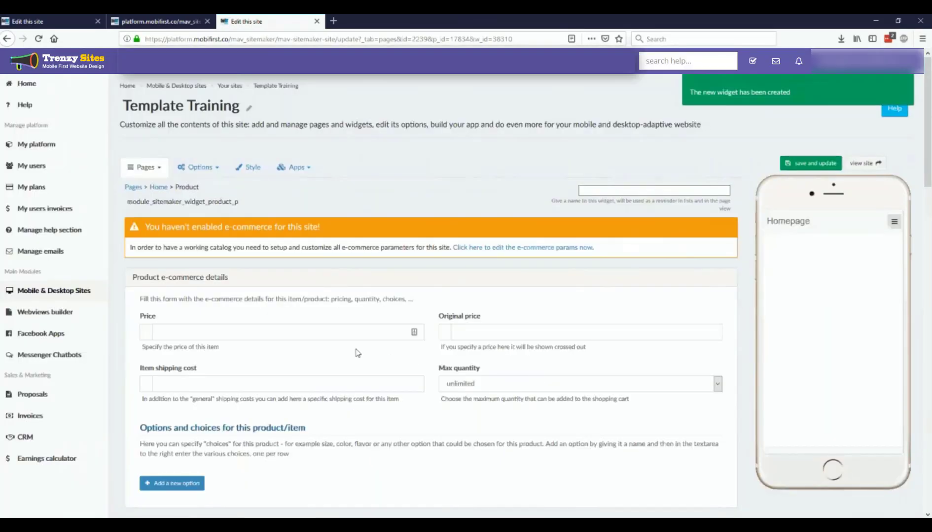
pyautogui.scroll(-2, 357, 353)
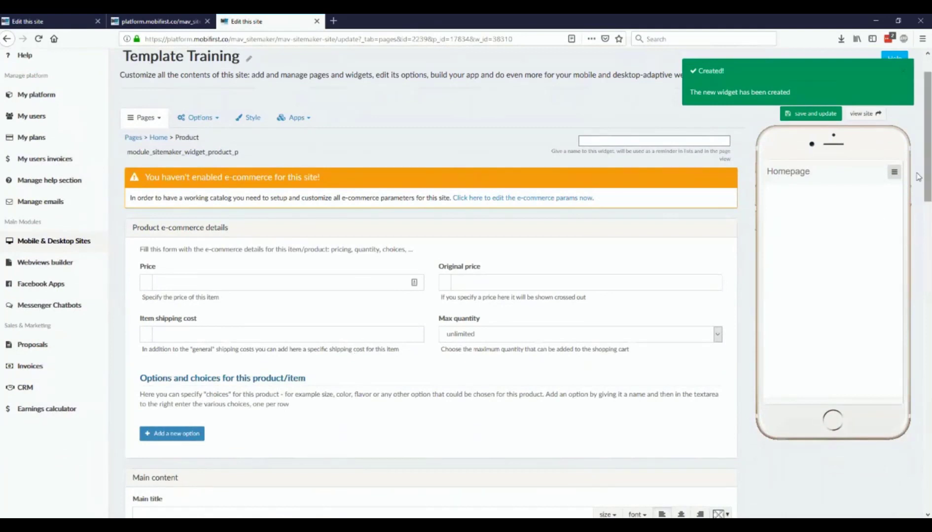
pyautogui.scroll(-4, 806, 254)
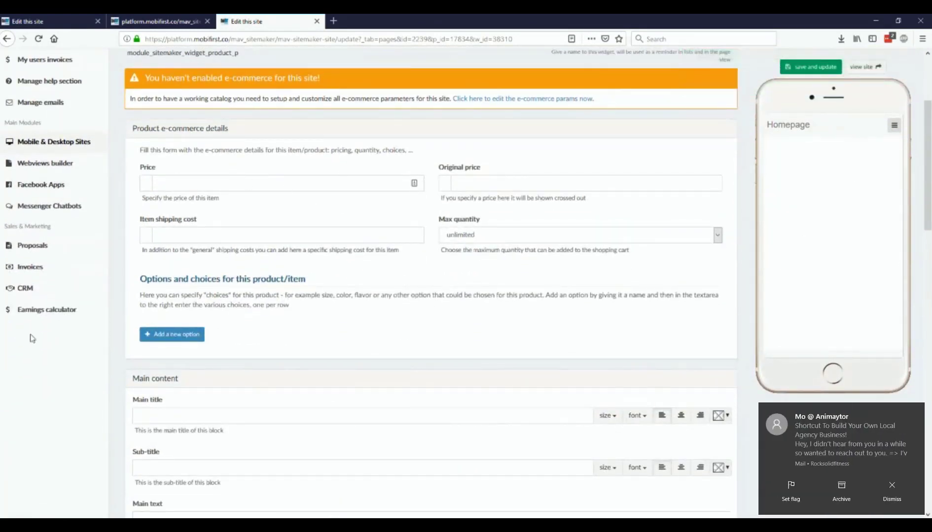
pyautogui.scroll(-4, 326, 188)
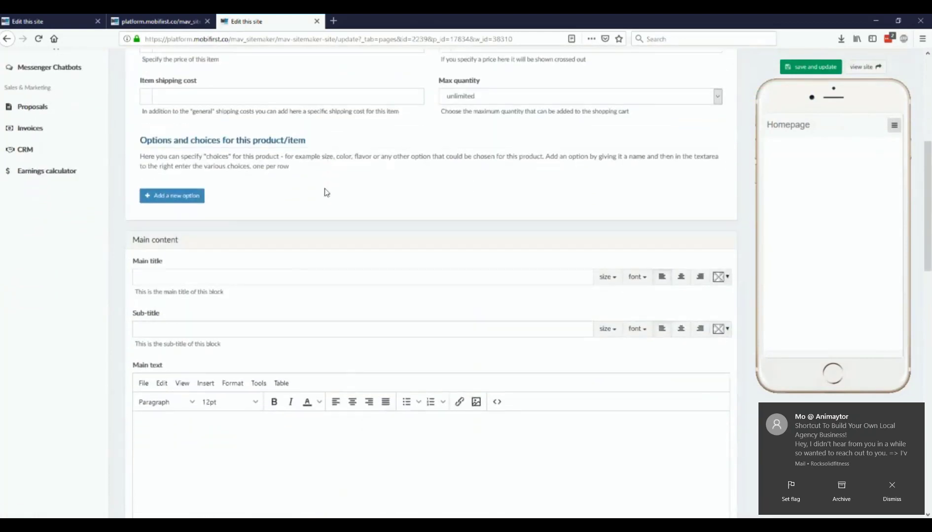
# Step: Set the product's price to 30 and its original price to 50
pyautogui.scroll(4, 325, 190)
pyautogui.click(325, 189)
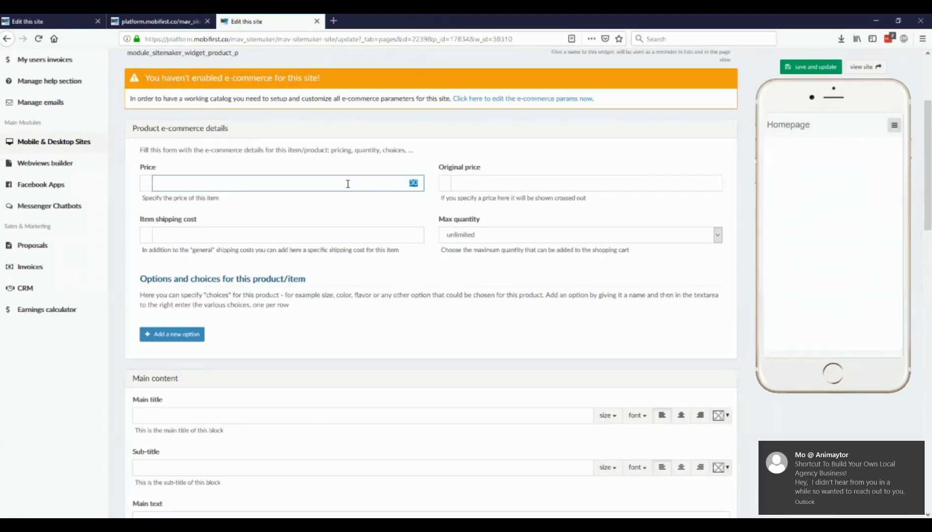
pyautogui.click(482, 185)
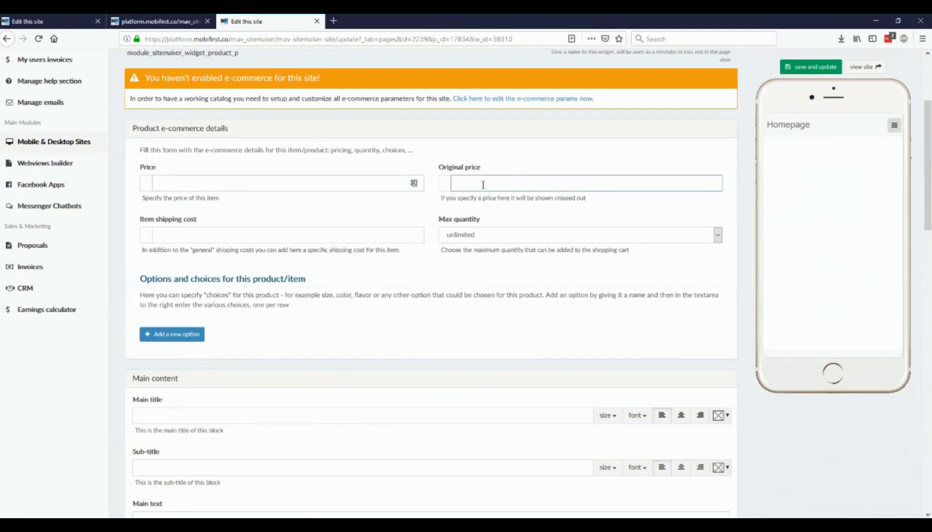
pyautogui.write('50')
# Step: Check the item shipping cost field and the maximum quantity choices, keeping the quantity at unlimited
pyautogui.click(299, 237)
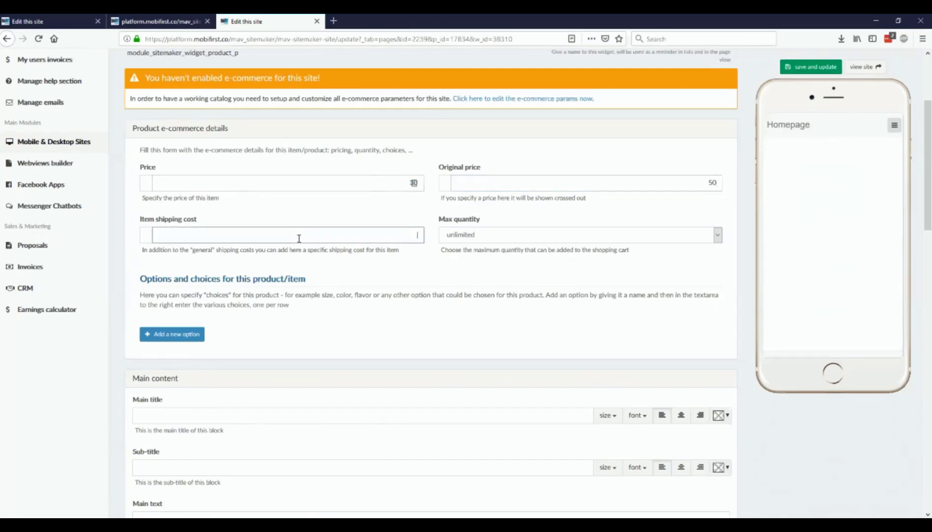
pyautogui.click(468, 238)
pyautogui.scroll(-10, 506, 295)
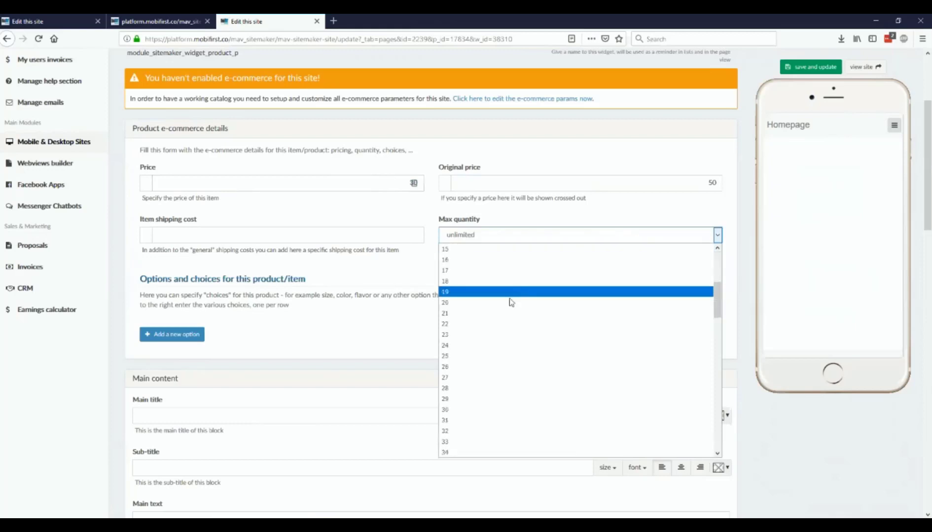
pyautogui.scroll(10, 505, 302)
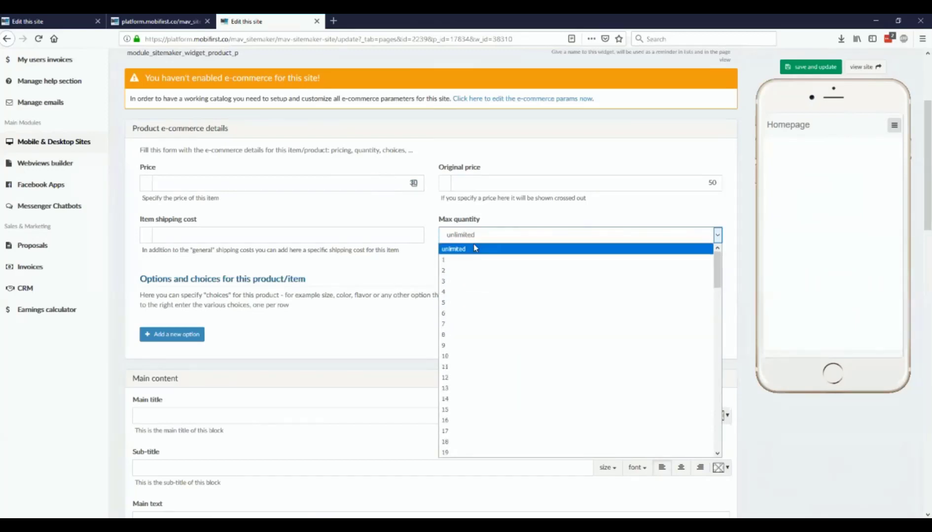
pyautogui.click(477, 244)
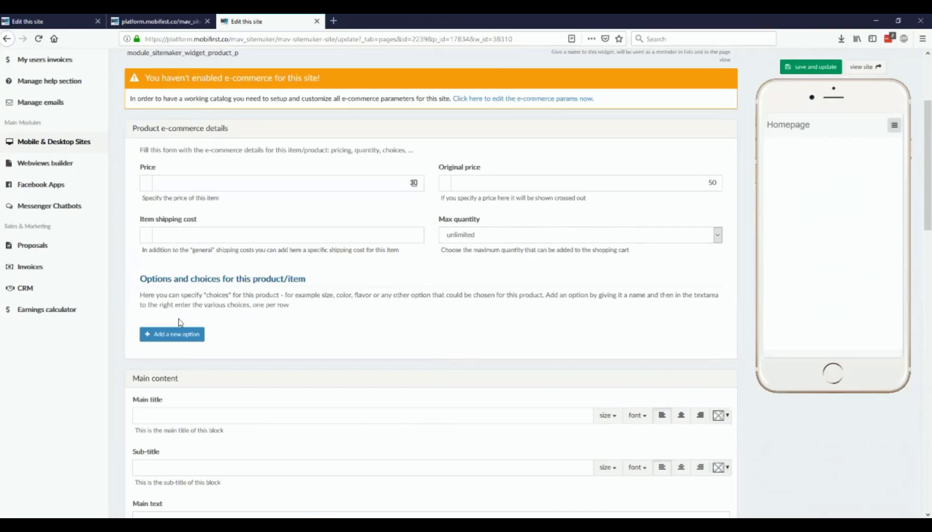
# Step: Add a product option named Flavor with the choices Vanilla and Chocolate|+1 on separate rows
pyautogui.click(163, 335)
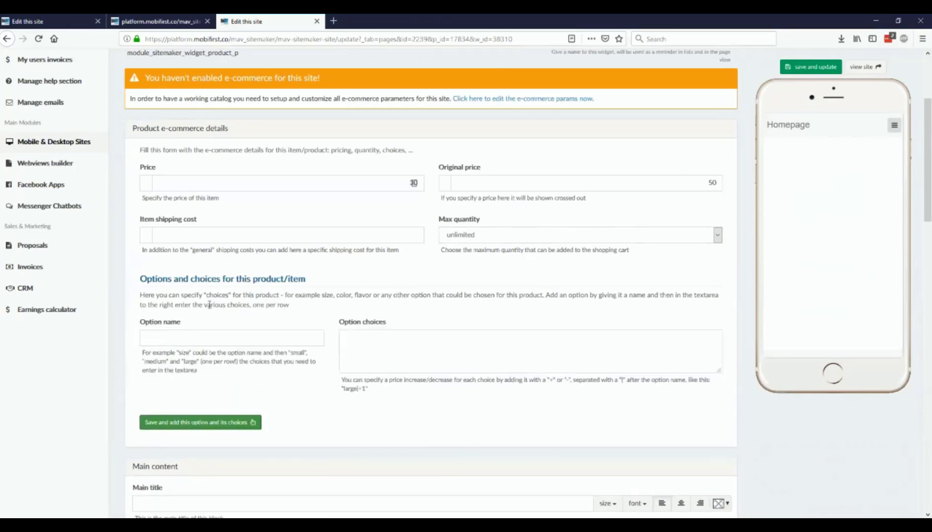
pyautogui.click(231, 339)
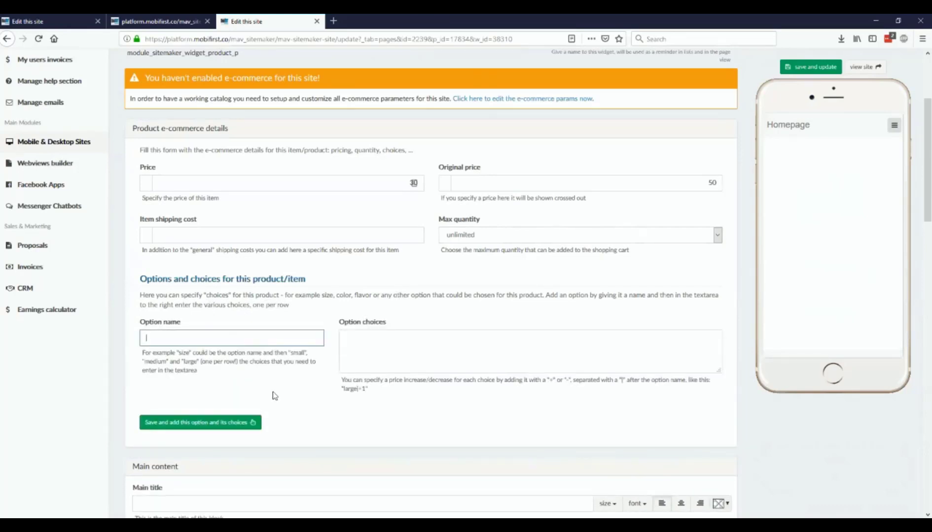
pyautogui.scroll(-2, 256, 380)
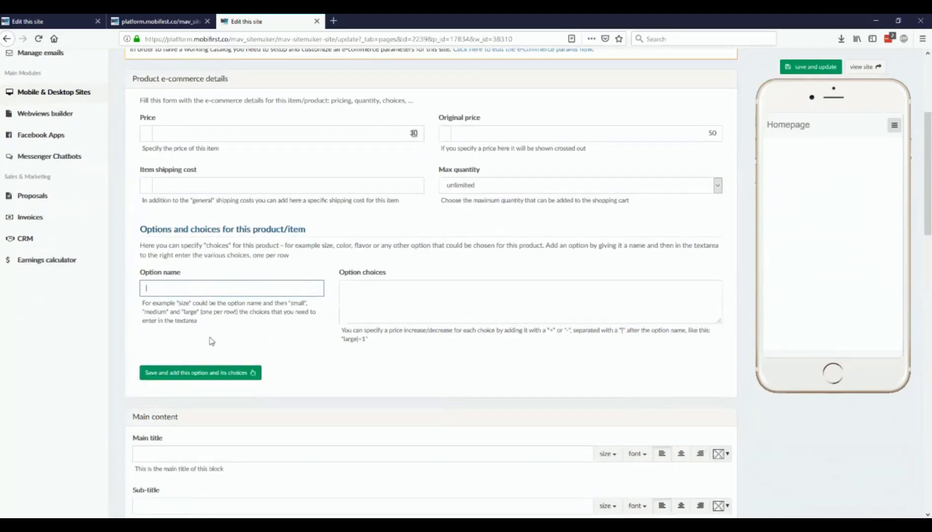
pyautogui.write('Flavort')
pyautogui.click(389, 294)
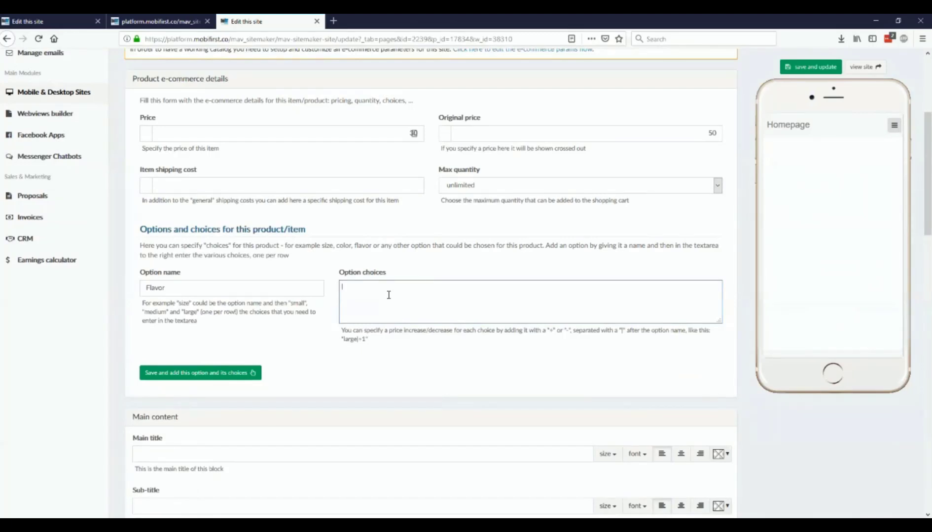
pyautogui.write('Vani')
pyautogui.write('lla ')
pyautogui.write('Ch')
pyautogui.write('ocolate')
# Step: Enter Cake as the main title of the product block
pyautogui.scroll(-3, 399, 305)
pyautogui.click(398, 305)
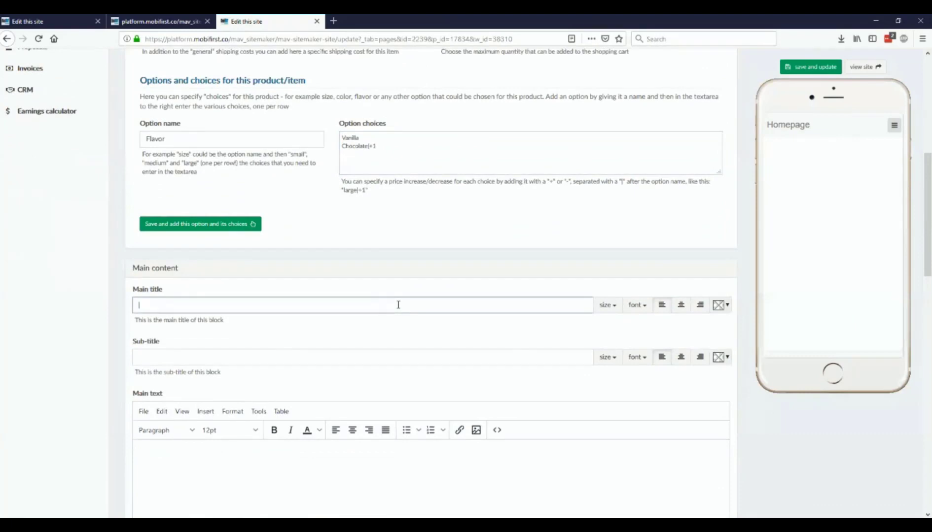
pyautogui.write('Cake')
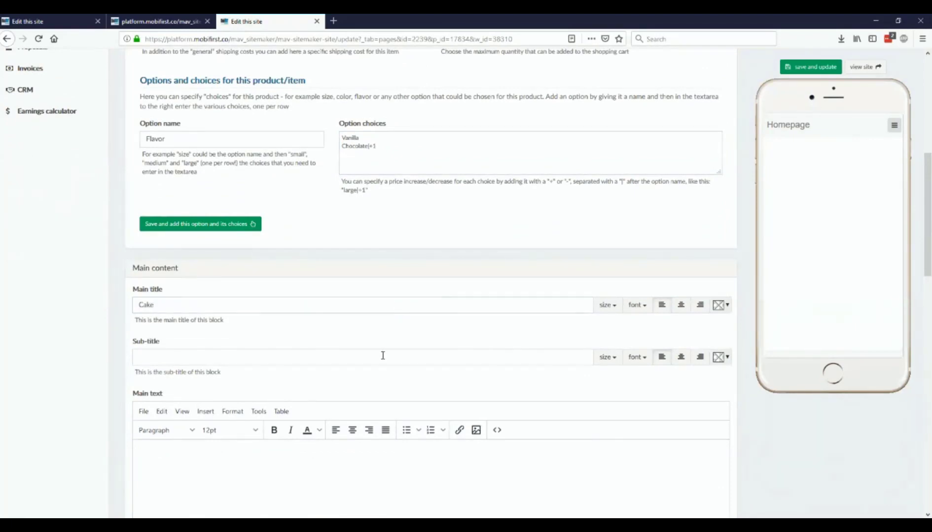
# Step: Review the product's content and option fields and save the widget to update the site preview
pyautogui.scroll(-4, 383, 356)
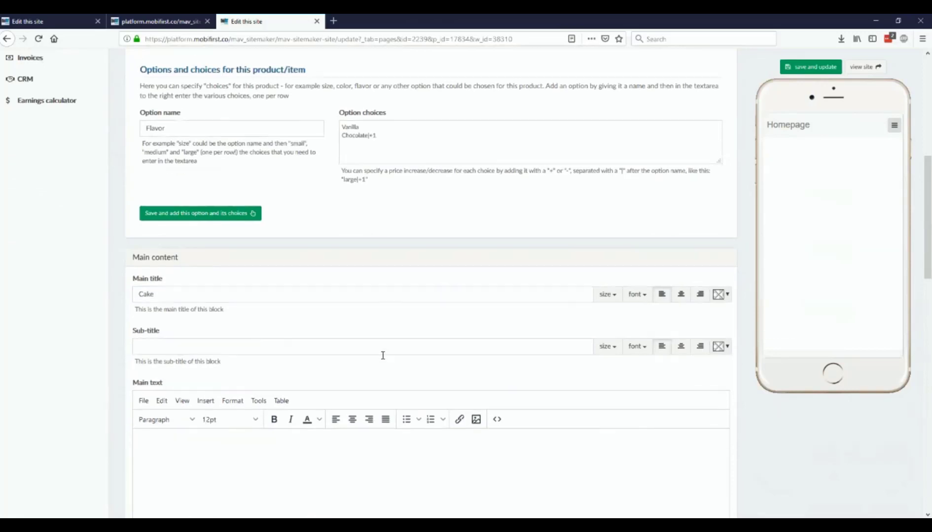
pyautogui.click(357, 344)
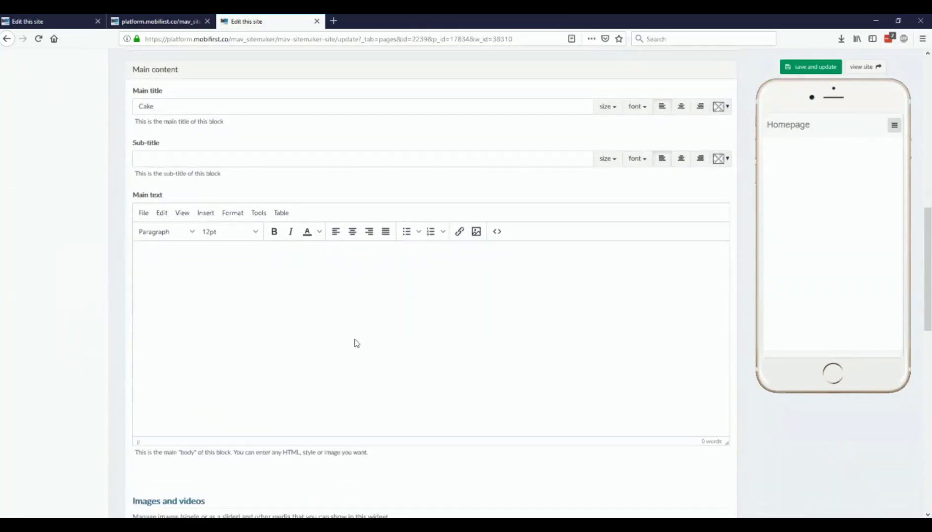
pyautogui.scroll(7, 357, 344)
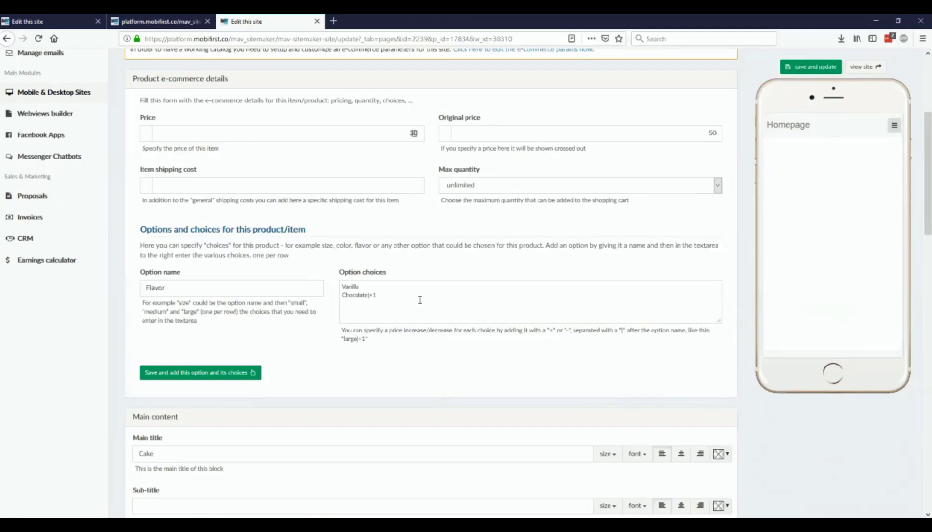
pyautogui.click(813, 69)
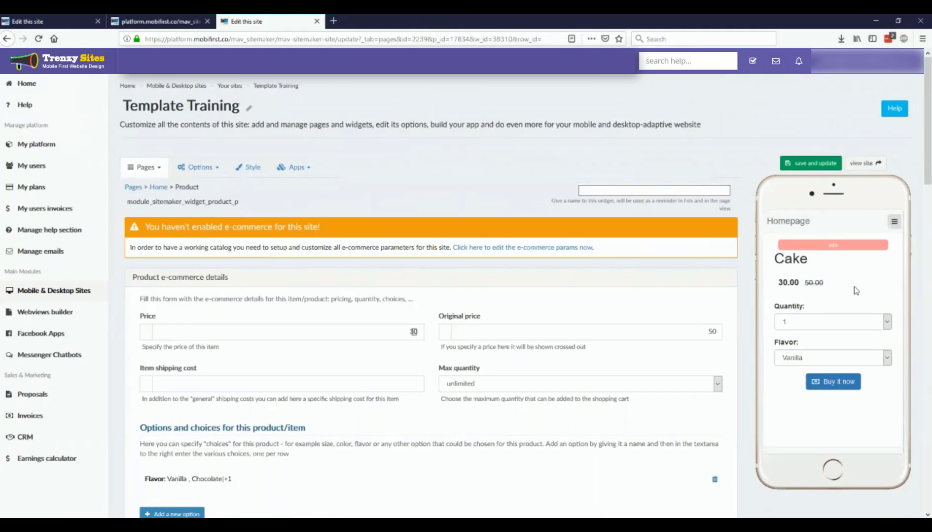
# Step: Test the Quantity and Flavor selectors in the phone preview, choosing Chocolate and switching back to Vanilla
pyautogui.scroll(-2, 856, 291)
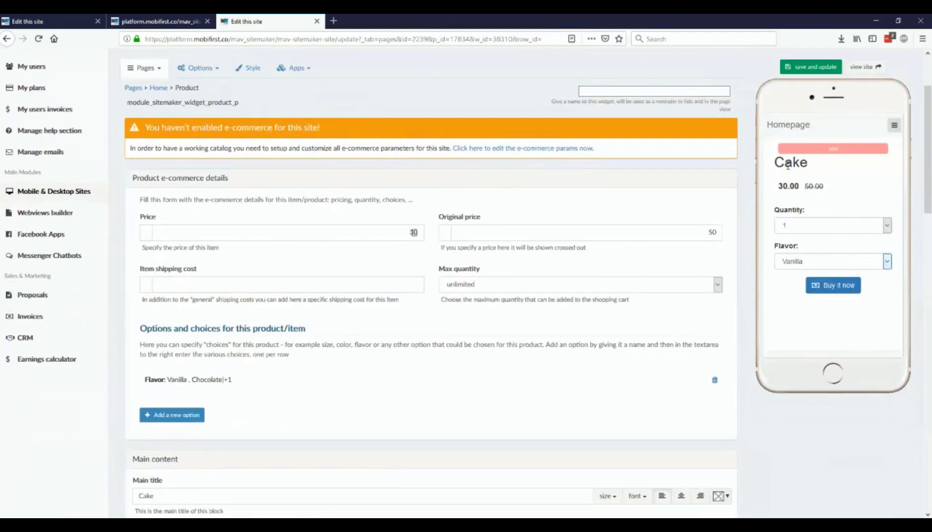
pyautogui.click(819, 231)
pyautogui.click(819, 233)
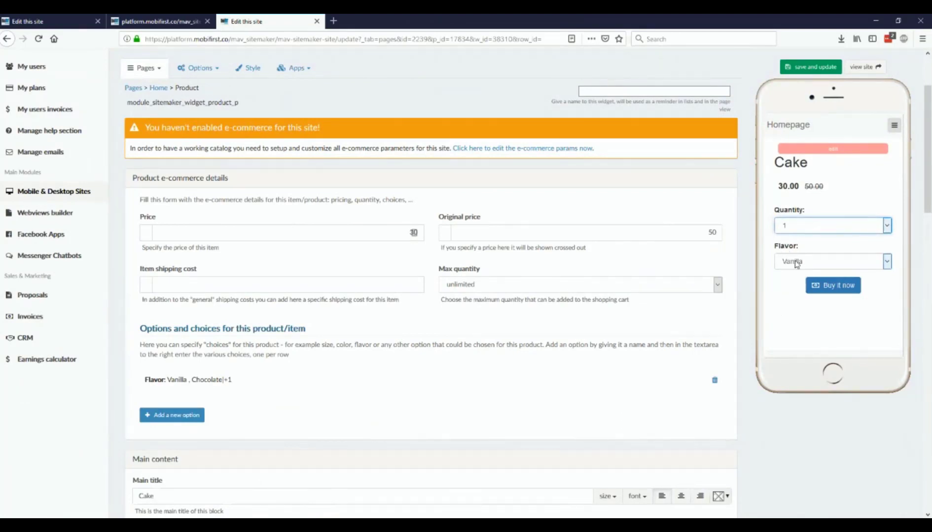
pyautogui.click(794, 263)
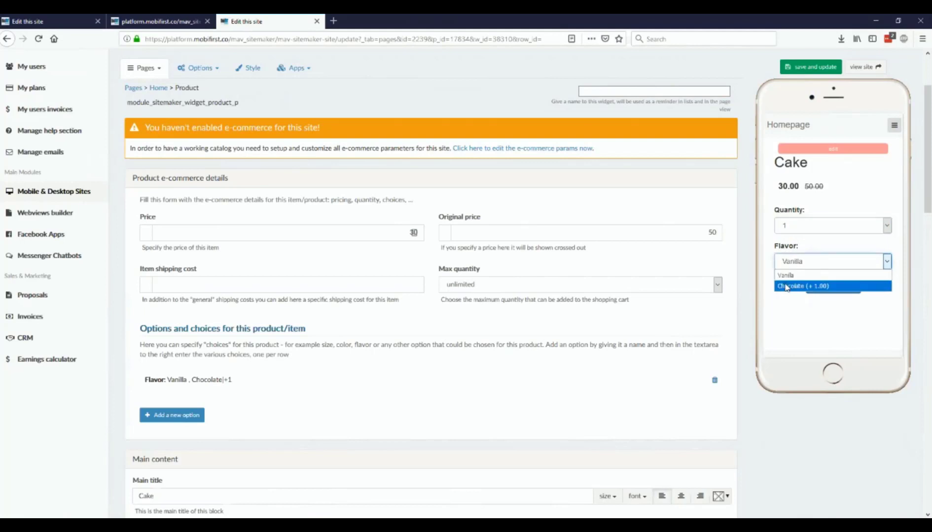
pyautogui.click(787, 287)
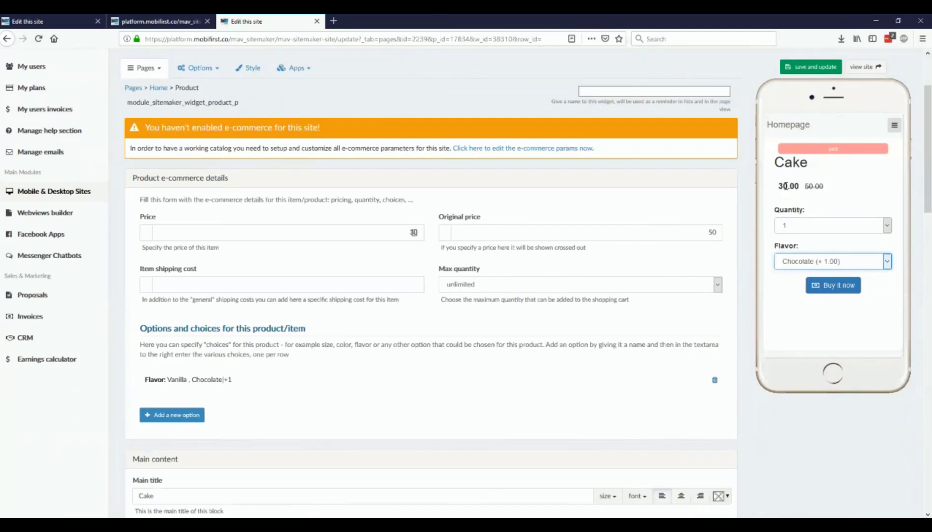
pyautogui.click(791, 266)
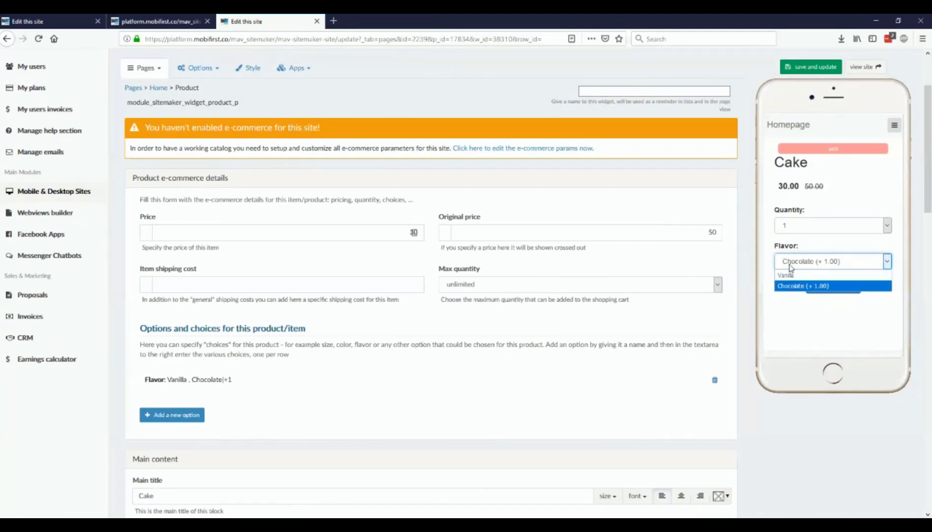
pyautogui.click(789, 275)
pyautogui.click(787, 263)
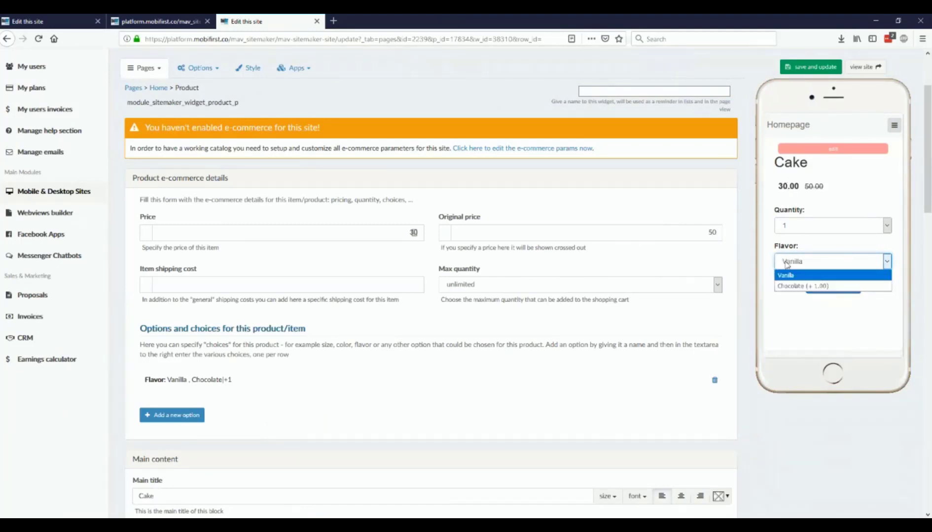
pyautogui.click(787, 264)
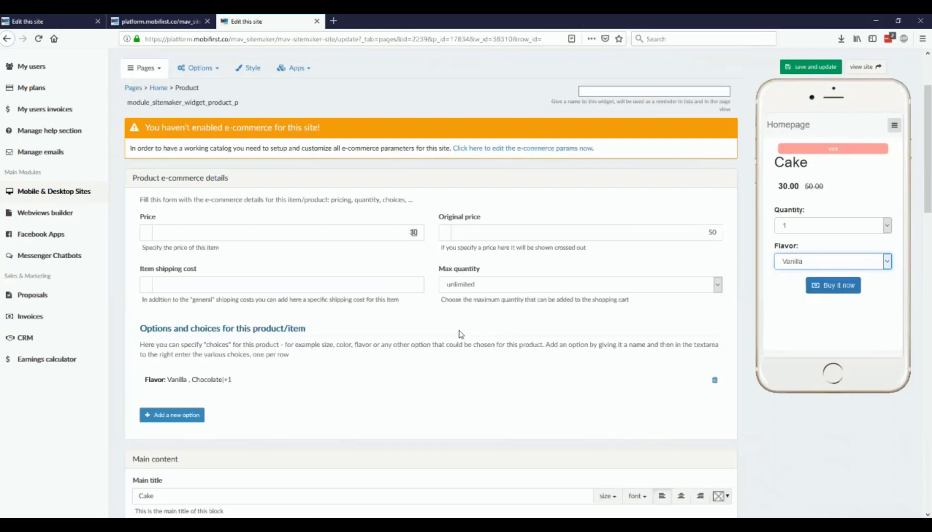
# Step: Open a blank entry for another product option below Flavor
pyautogui.scroll(-3, 459, 335)
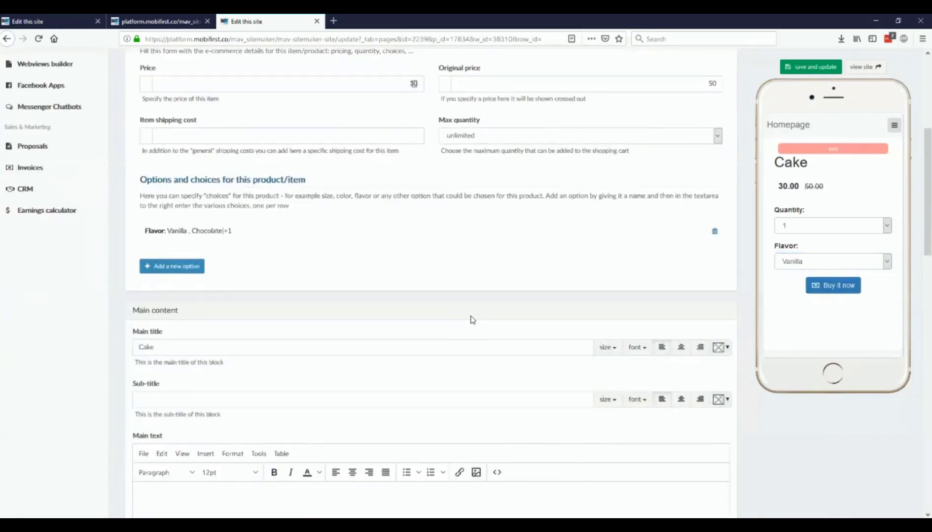
pyautogui.click(159, 265)
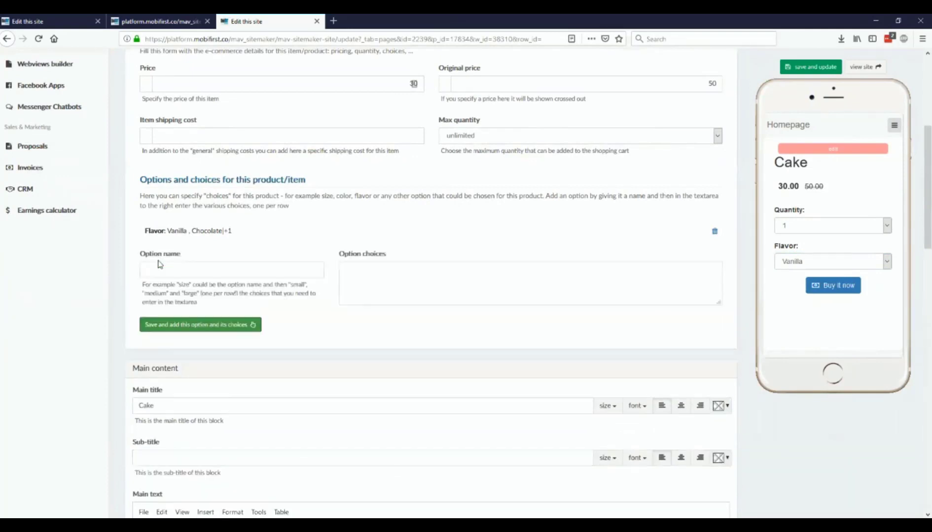
pyautogui.click(165, 269)
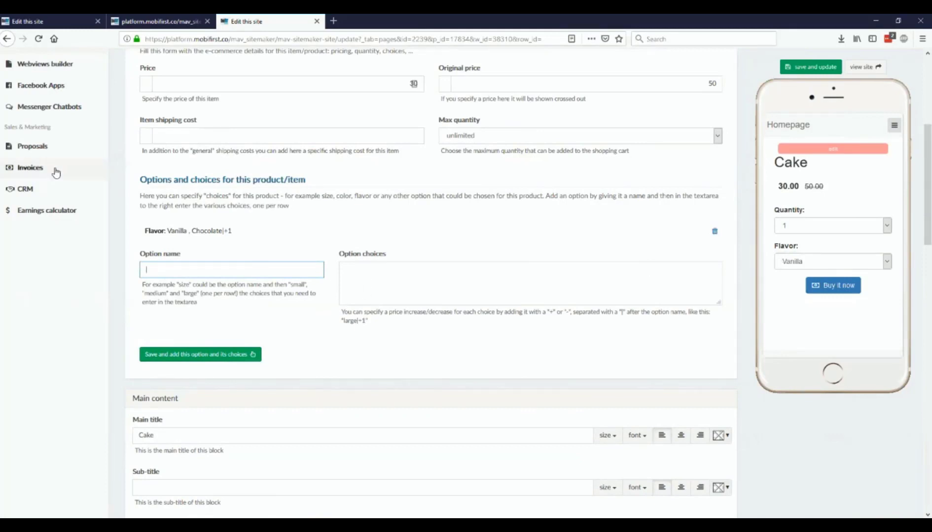
# Step: Examine the product widget's Sub-title, Main text, and Images and videos settings
pyautogui.scroll(-6, 249, 307)
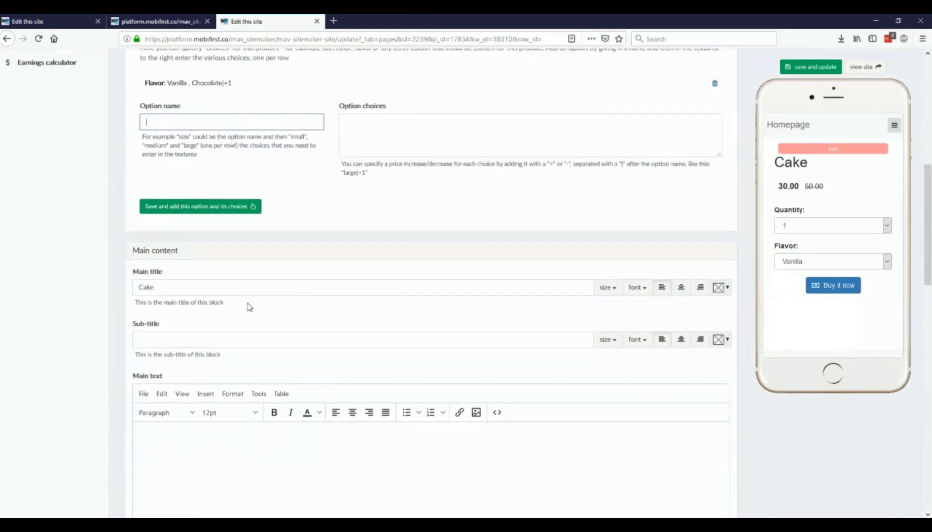
pyautogui.click(230, 330)
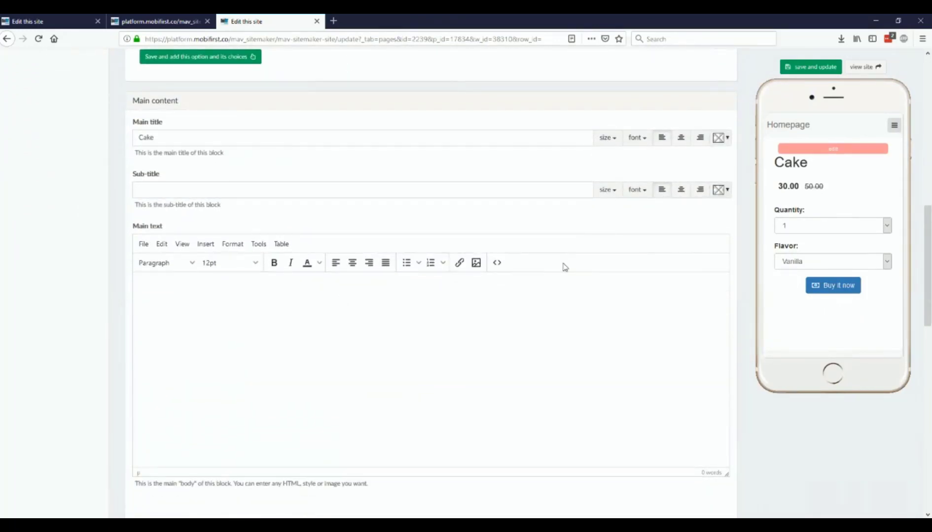
pyautogui.click(298, 187)
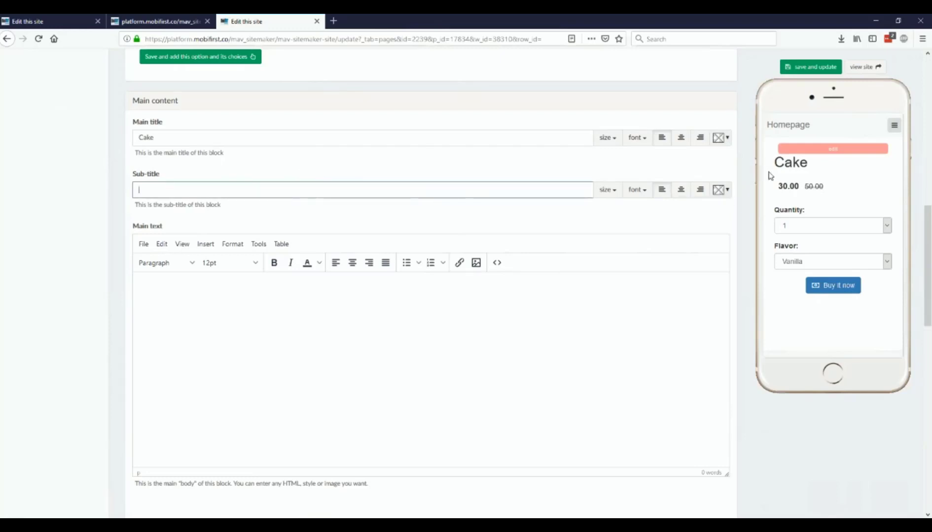
pyautogui.scroll(-5, 427, 202)
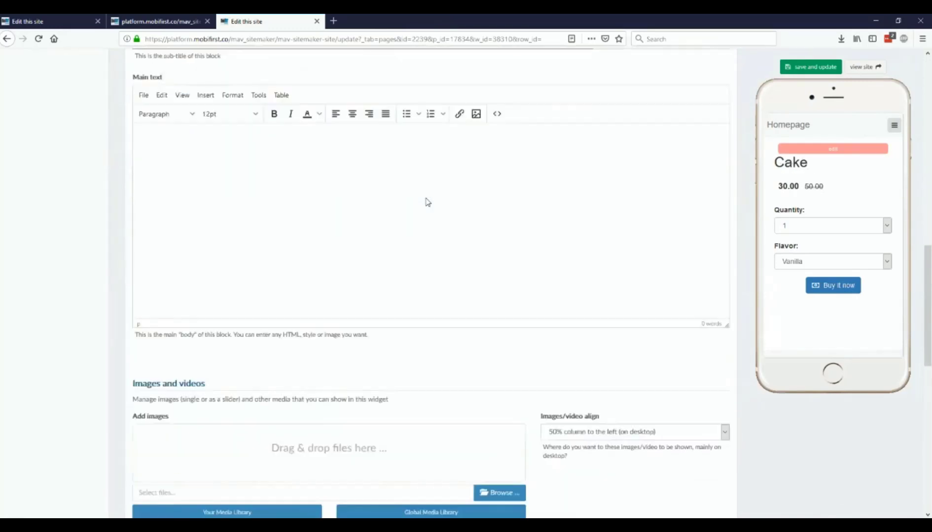
pyautogui.scroll(-2, 459, 358)
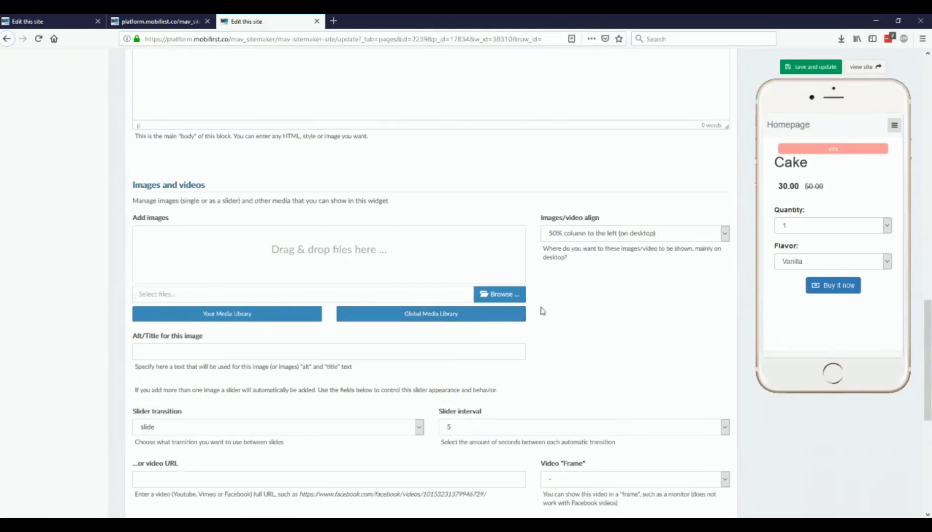
# Step: Upload 5872a65b5a803medialibrary_cake_bake1003685640.jpg from the Pictures folder as the product image and save the widget
pyautogui.click(494, 295)
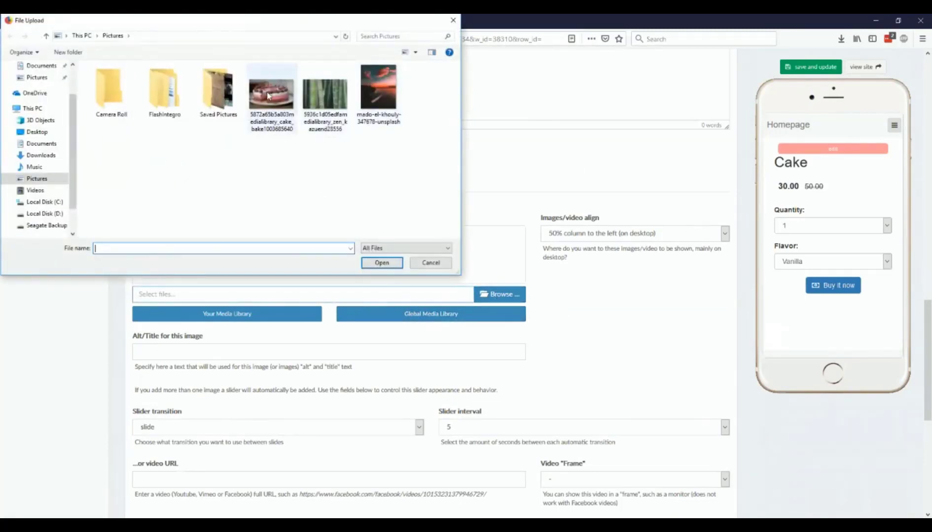
pyautogui.click(272, 96)
pyautogui.click(378, 262)
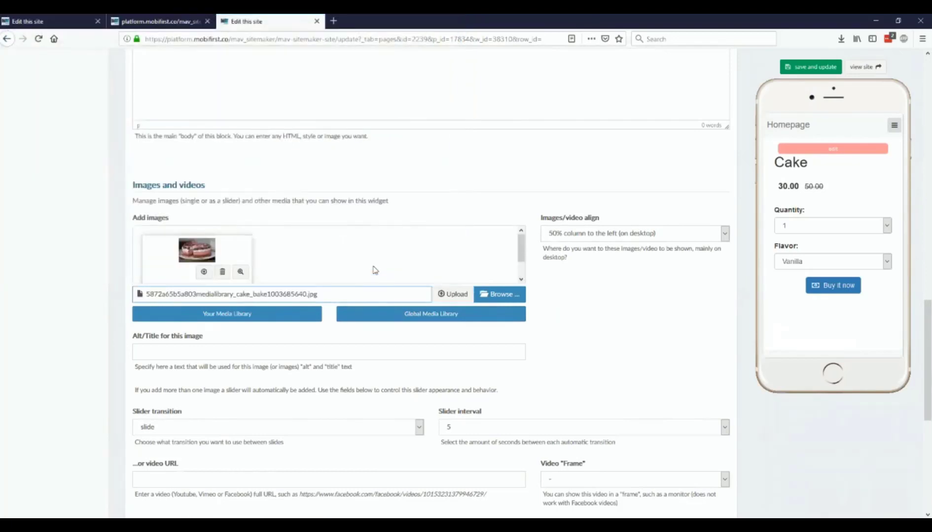
pyautogui.click(803, 67)
pyautogui.click(549, 237)
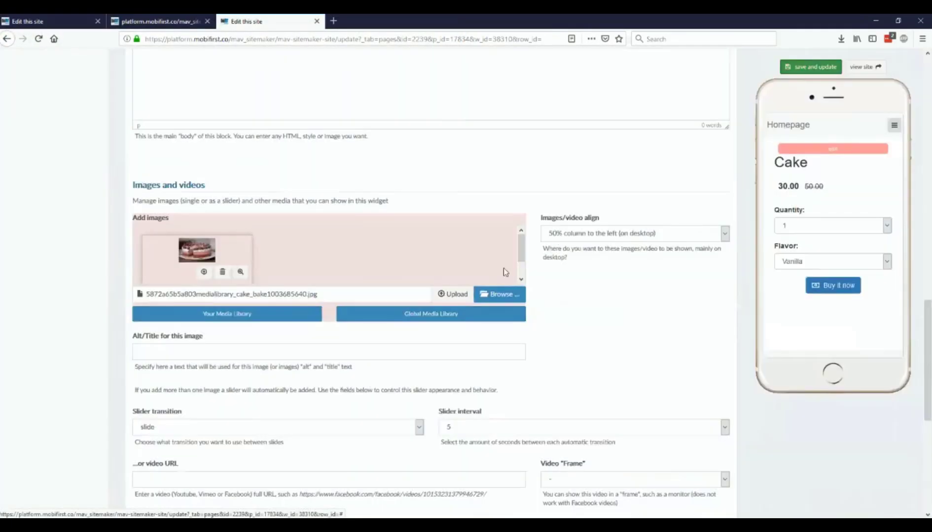
pyautogui.click(548, 237)
pyautogui.click(442, 295)
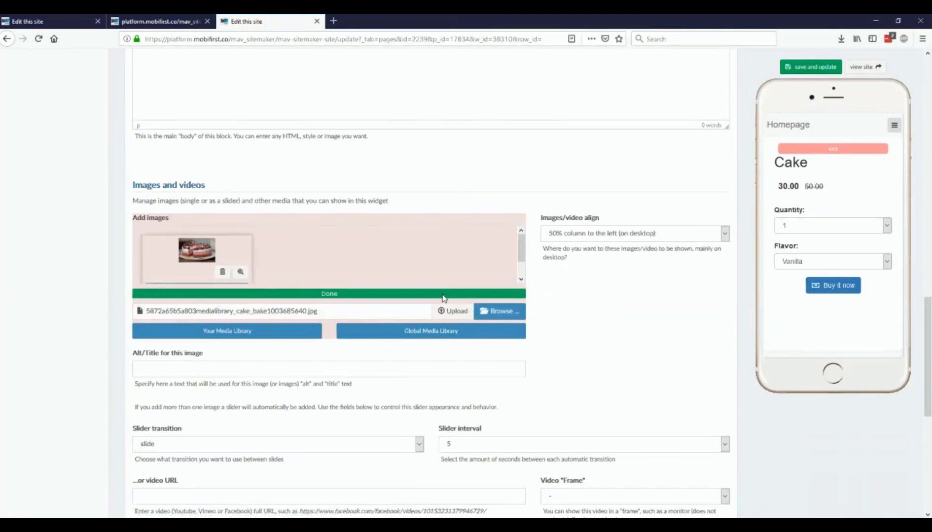
pyautogui.click(781, 67)
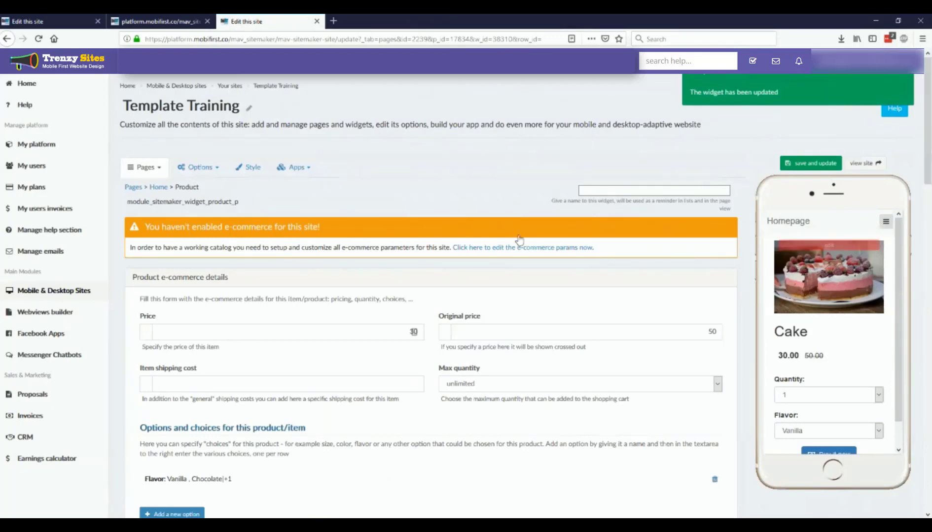
# Step: Enter "Delicious" as the main text and "Sub Title" as the sub-title, and save the widget
pyautogui.scroll(-3, 422, 234)
pyautogui.scroll(-6, 418, 232)
pyautogui.click(262, 373)
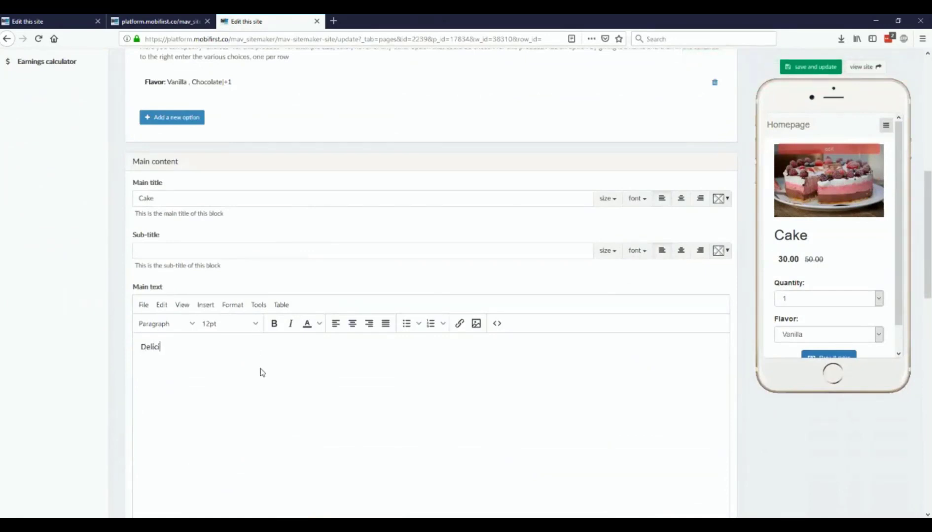
pyautogui.click(214, 256)
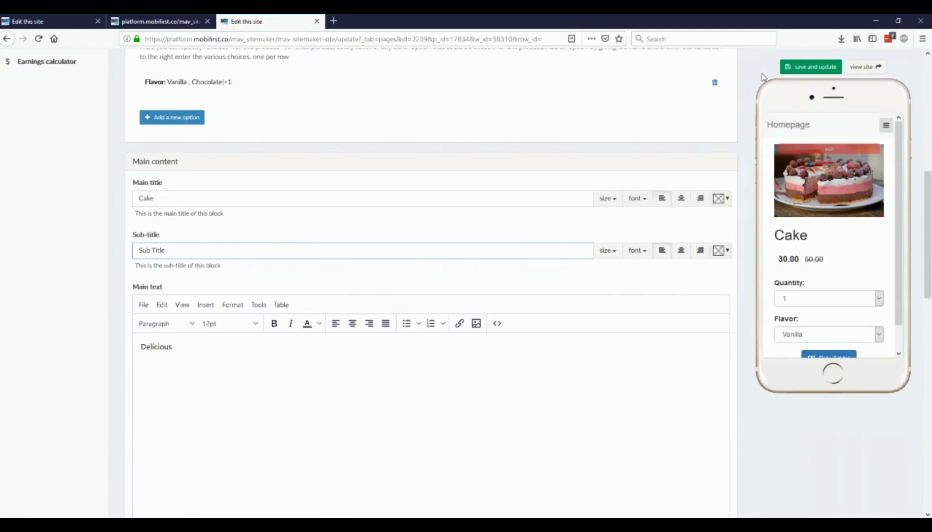
pyautogui.click(783, 72)
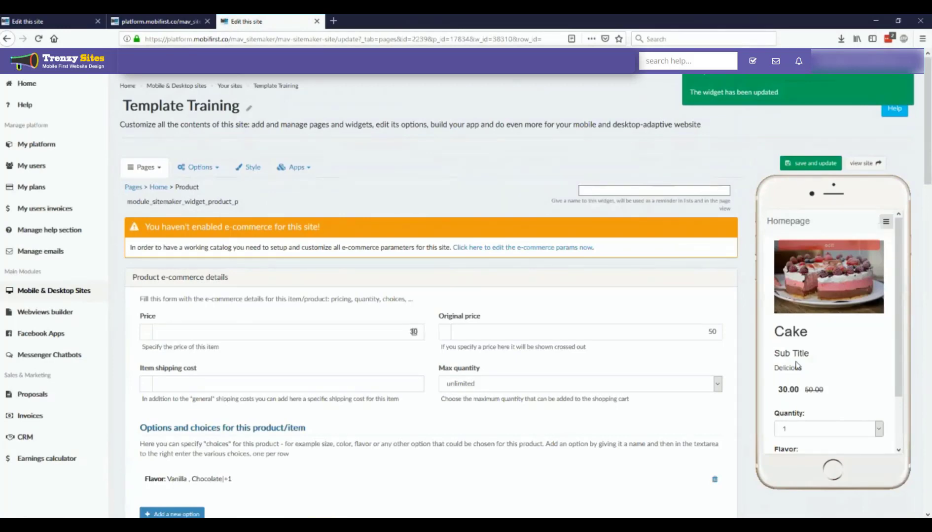
# Step: Add the image of the cake on a turquoise stand from the Global Media Library's Cake category to the product
pyautogui.scroll(-5, 558, 316)
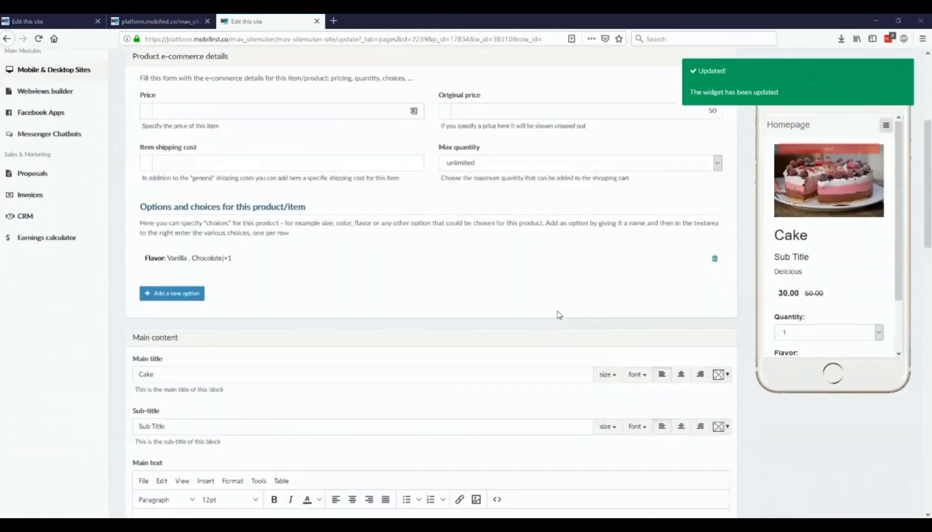
pyautogui.scroll(-6, 559, 315)
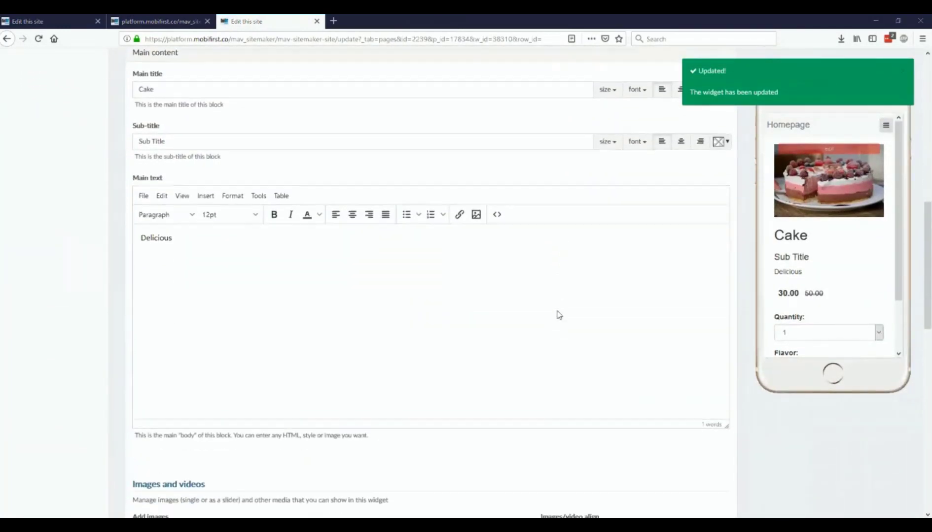
pyautogui.scroll(-5, 559, 315)
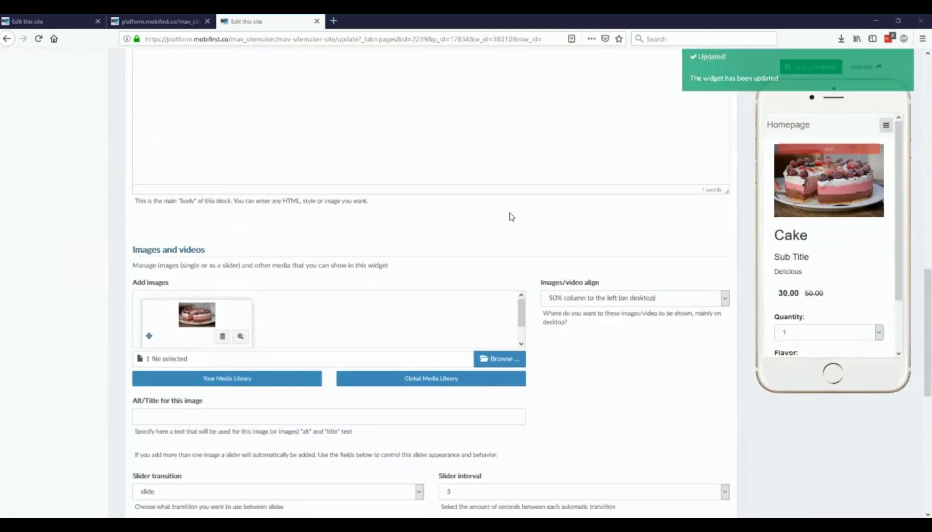
pyautogui.scroll(-4, 510, 217)
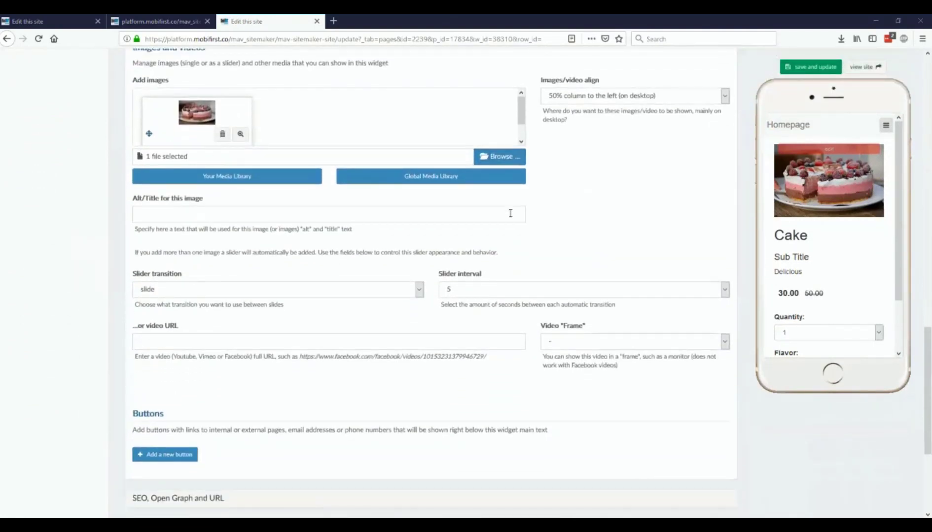
pyautogui.click(429, 177)
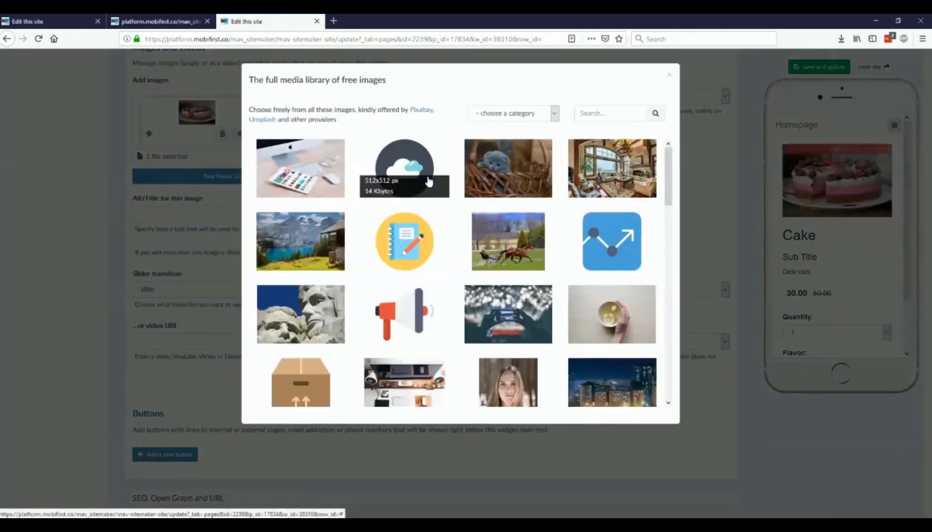
pyautogui.click(541, 119)
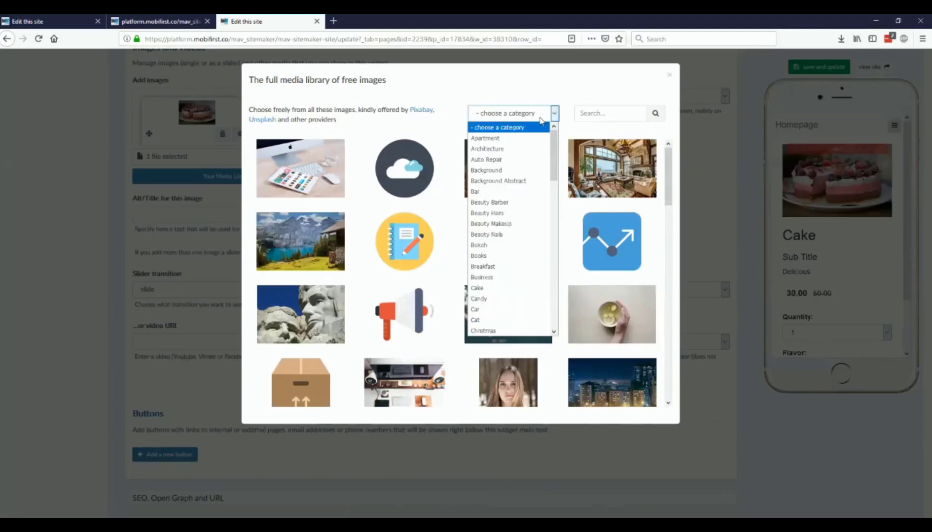
pyautogui.scroll(-1, 517, 236)
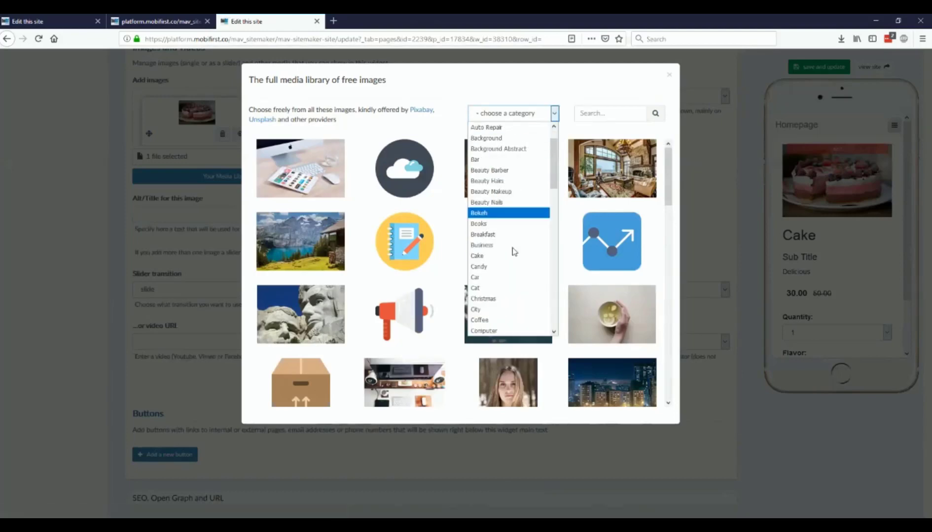
pyautogui.click(490, 260)
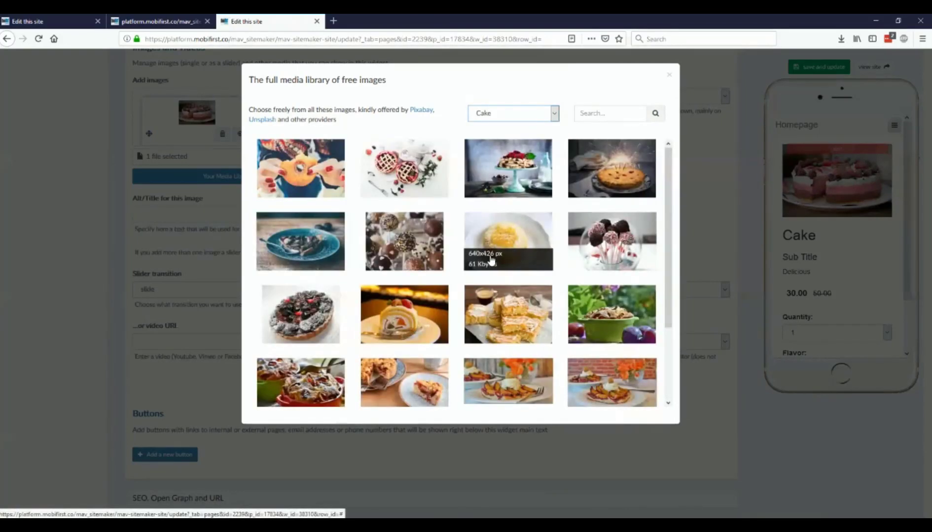
pyautogui.click(516, 176)
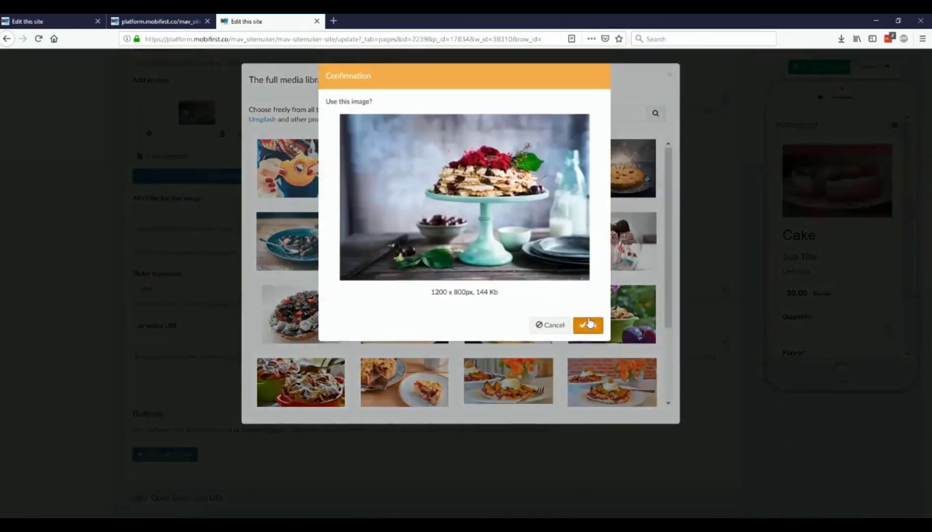
pyautogui.click(587, 323)
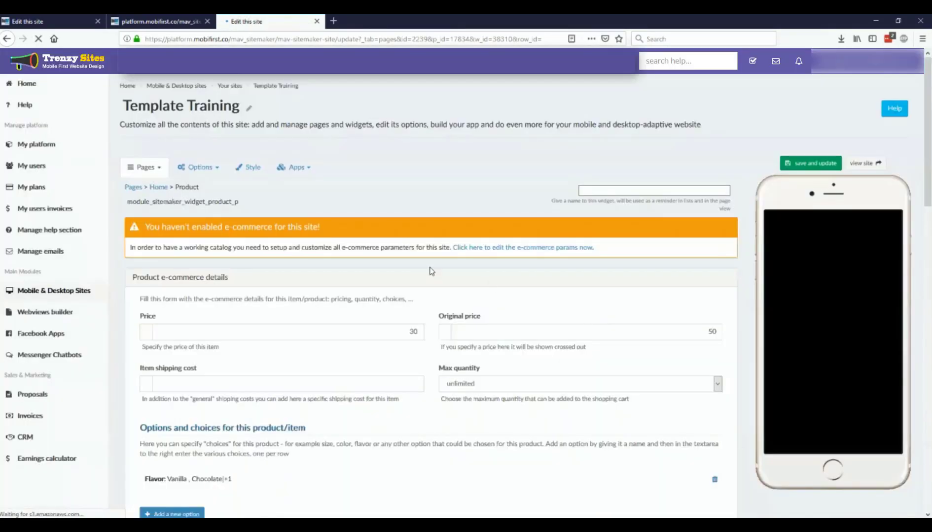
# Step: Test the image slider in the phone preview by advancing through both cake pictures
pyautogui.scroll(-3, 421, 306)
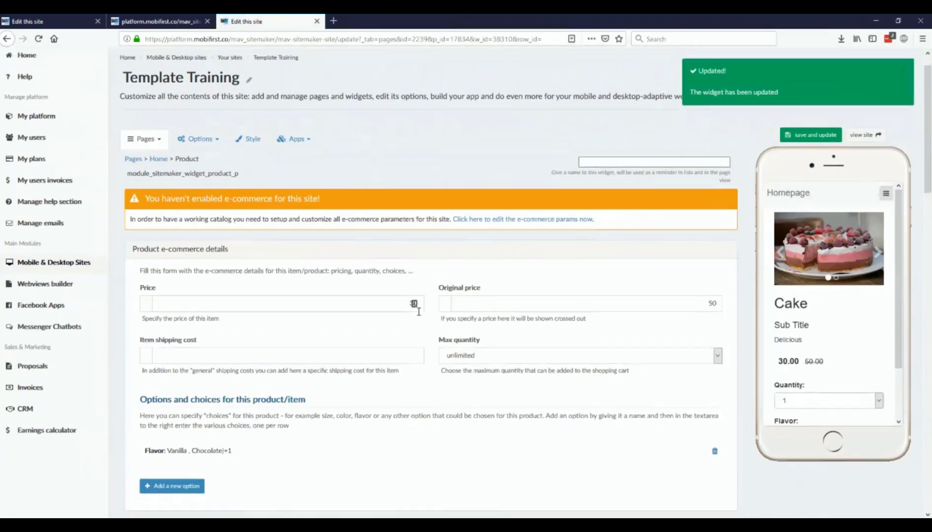
pyautogui.scroll(-1, 420, 315)
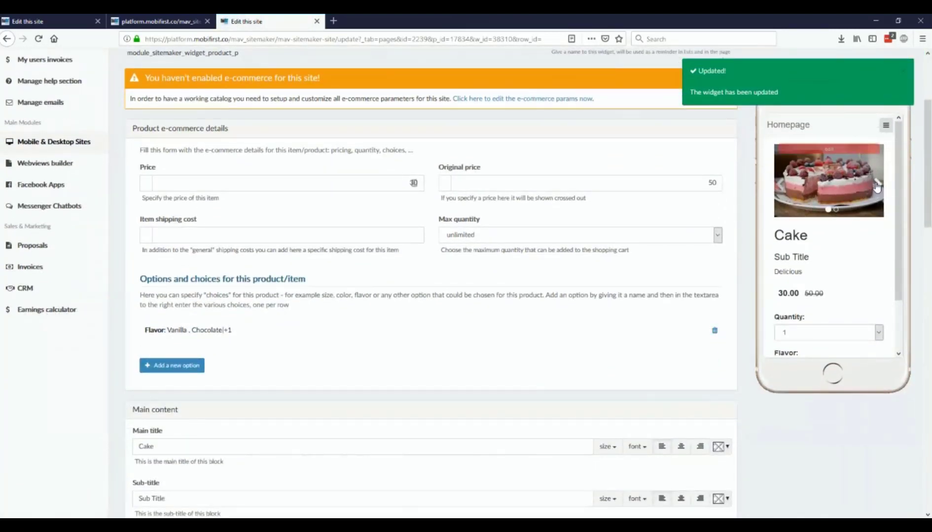
pyautogui.click(876, 186)
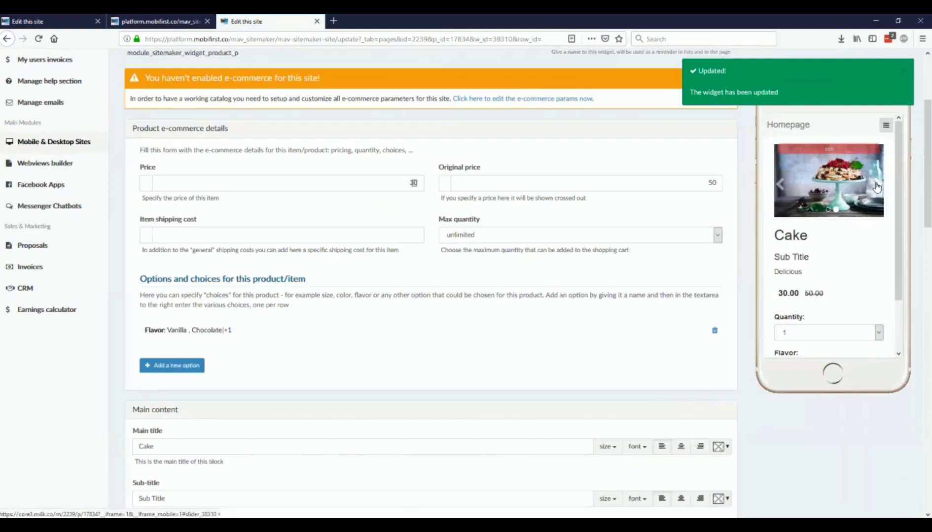
pyautogui.click(876, 186)
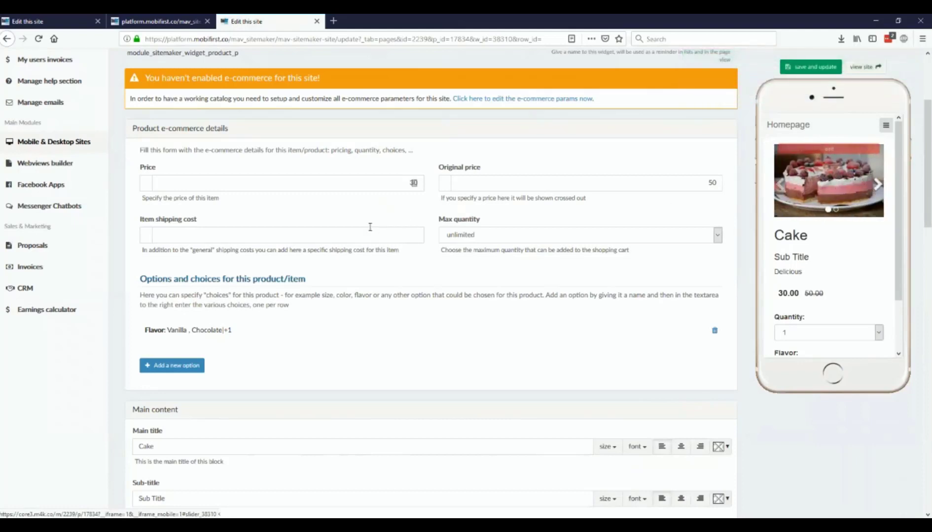
# Step: Examine the available Slider transition and Slider interval options for the product images, keeping slide and 5
pyautogui.scroll(-3, 369, 231)
pyautogui.scroll(-9, 370, 231)
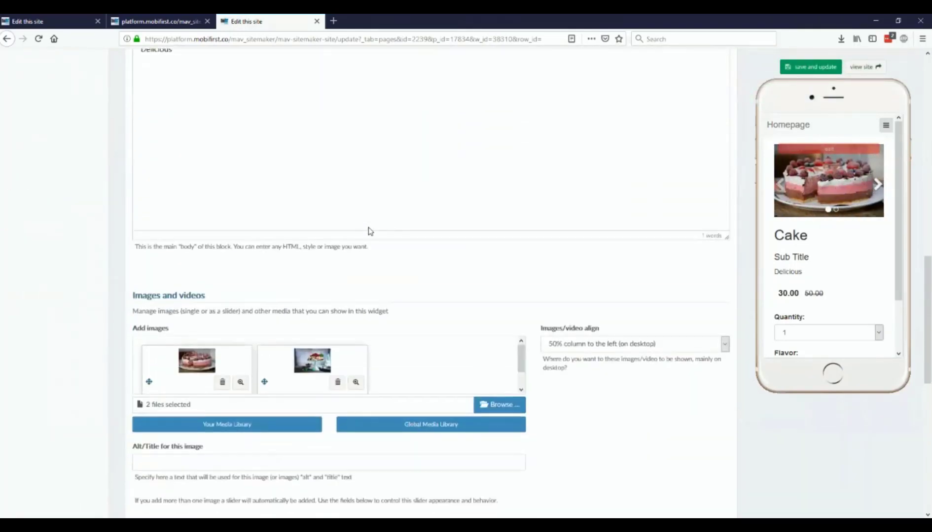
pyautogui.scroll(-2, 370, 231)
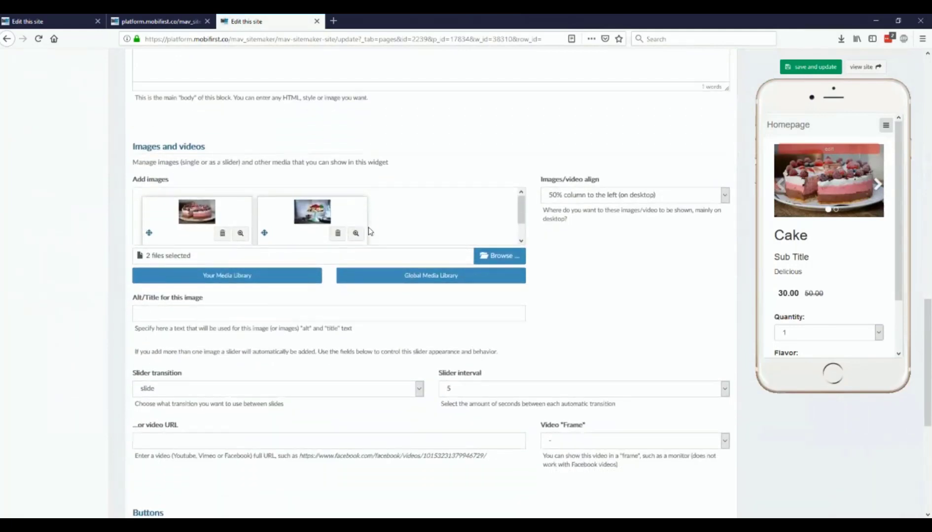
pyautogui.scroll(-3, 370, 231)
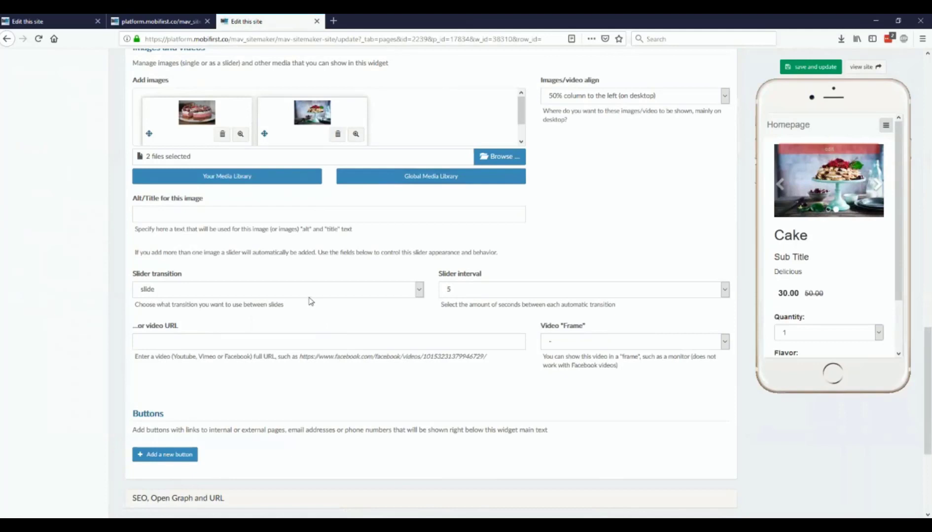
pyautogui.click(312, 295)
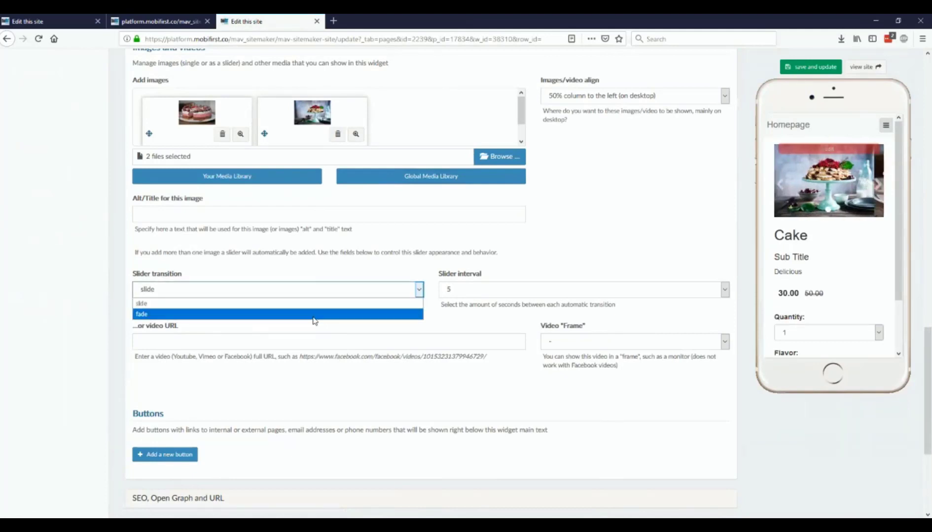
pyautogui.click(523, 295)
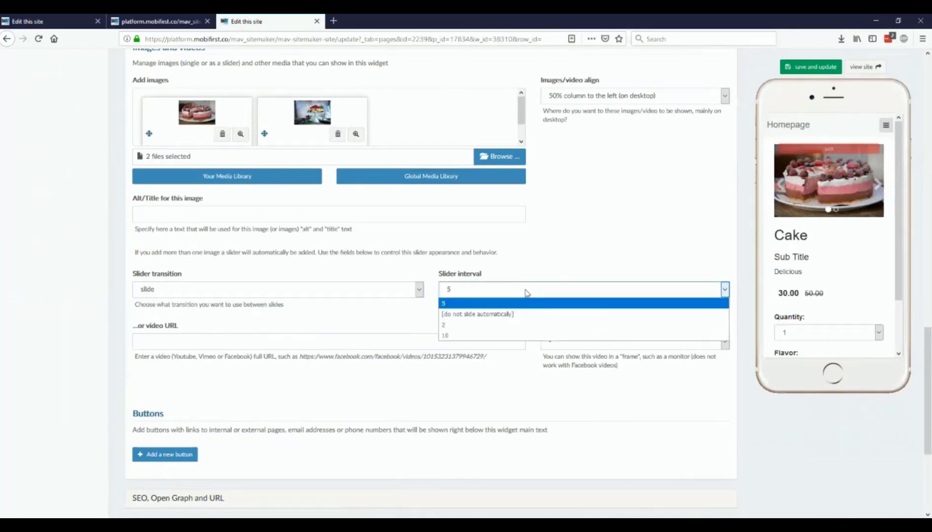
pyautogui.click(485, 291)
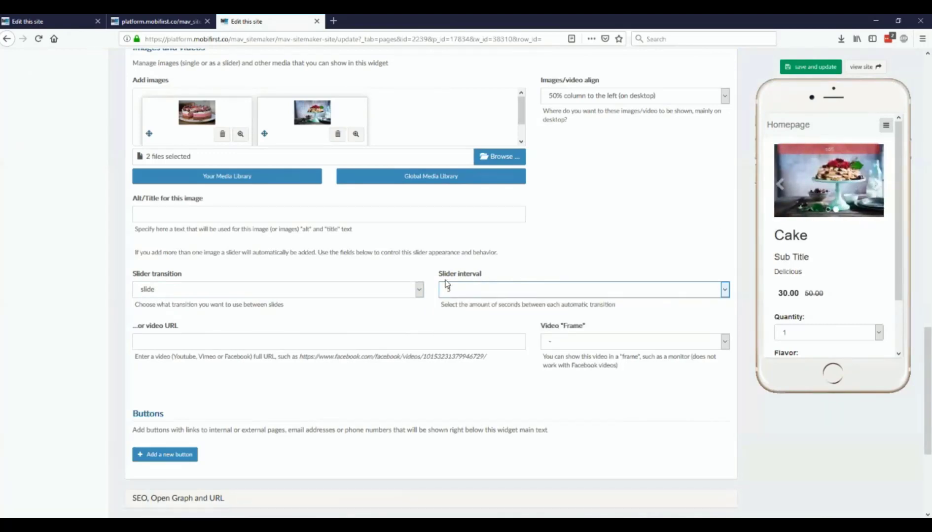
pyautogui.click(584, 219)
# Step: Examine the video URL field and the available Video "Frame" choices without selecting a frame
pyautogui.scroll(-2, 343, 276)
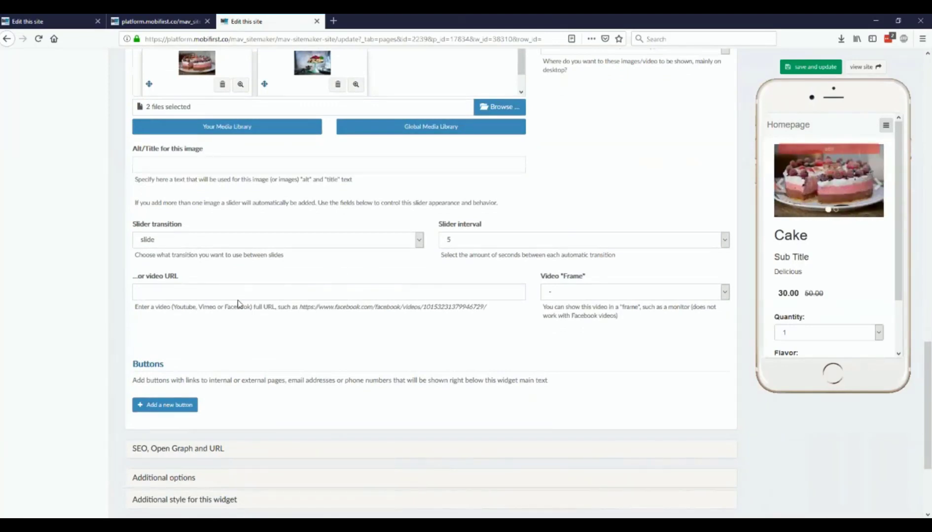
pyautogui.click(646, 299)
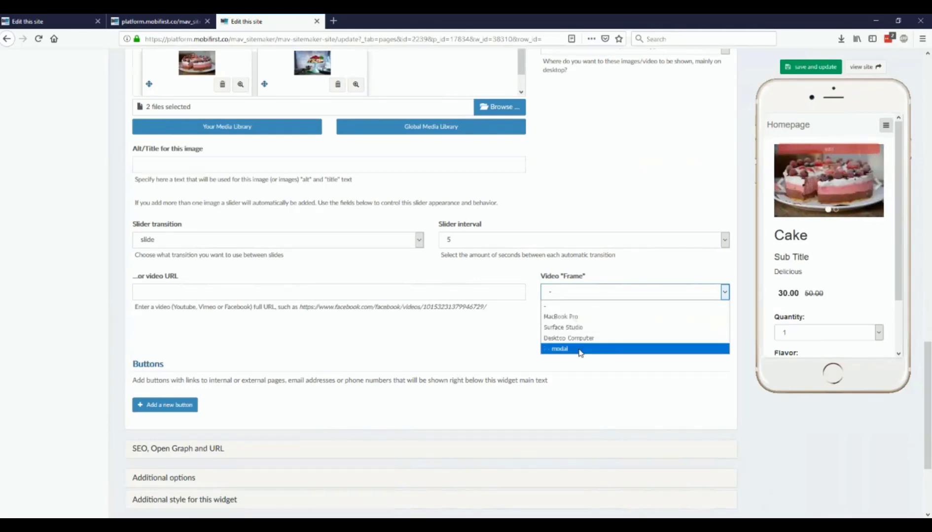
pyautogui.click(651, 286)
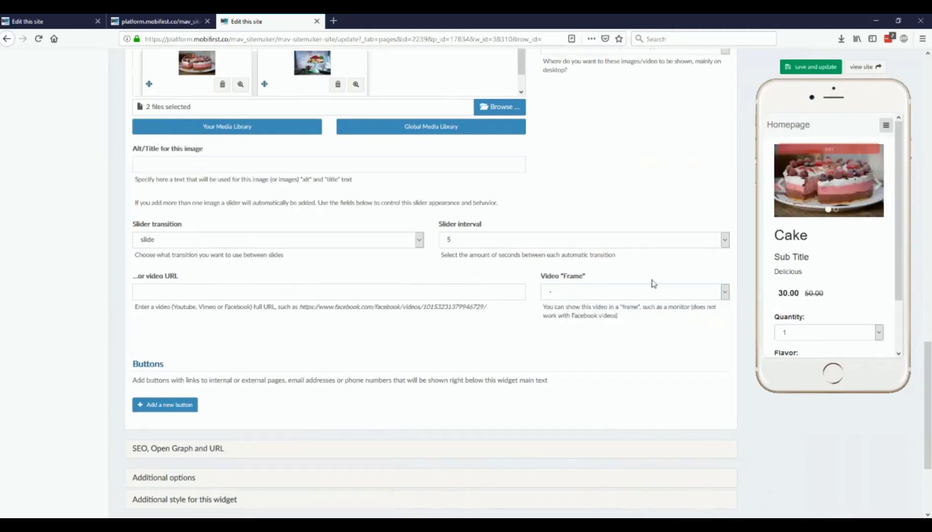
# Step: Add a blank button entry to the product widget and review its link types without choosing one
pyautogui.scroll(-2, 824, 284)
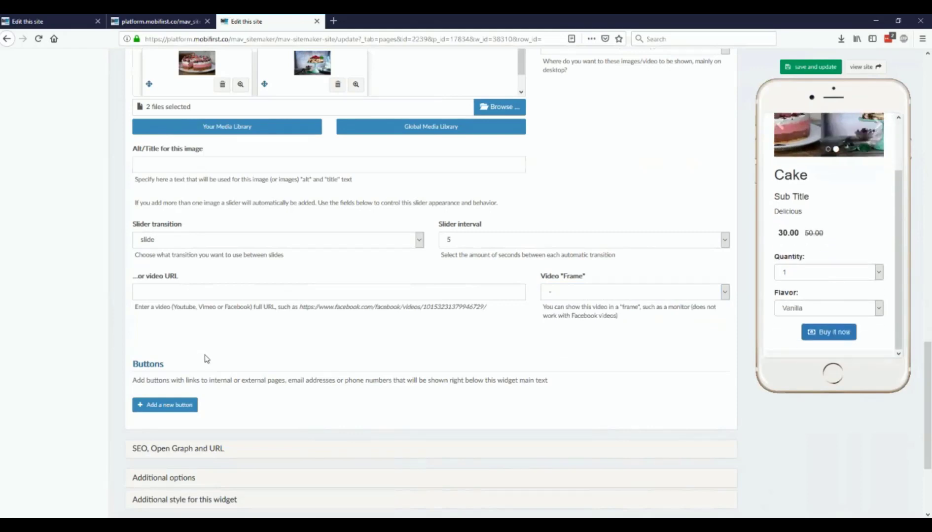
pyautogui.scroll(-4, 203, 355)
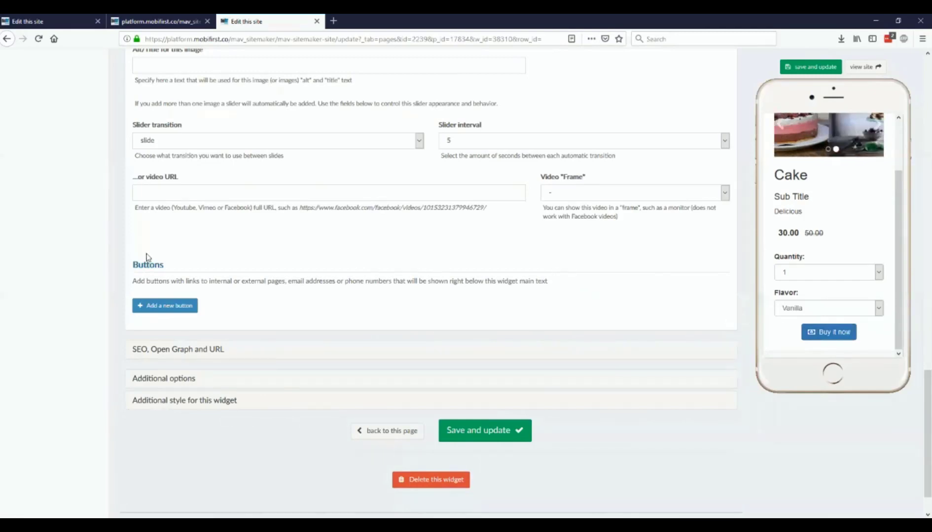
pyautogui.click(164, 306)
pyautogui.click(166, 310)
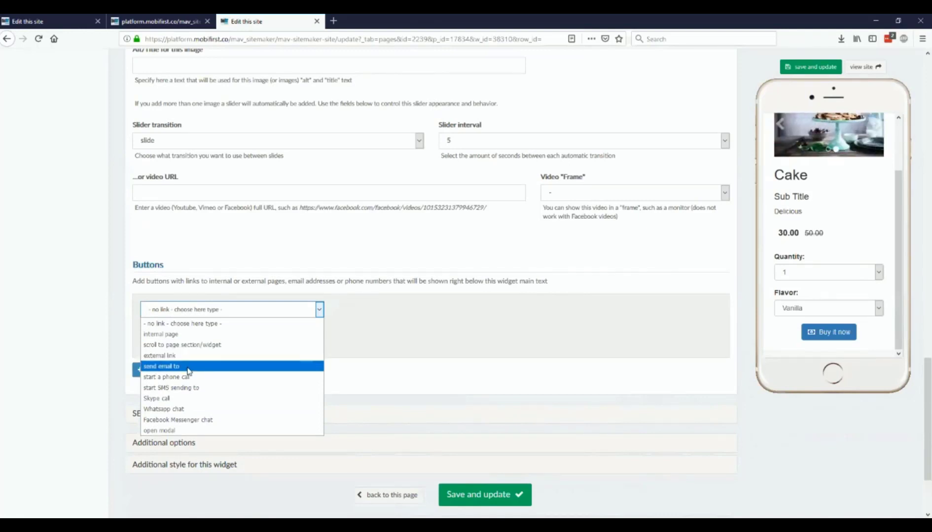
pyautogui.click(168, 315)
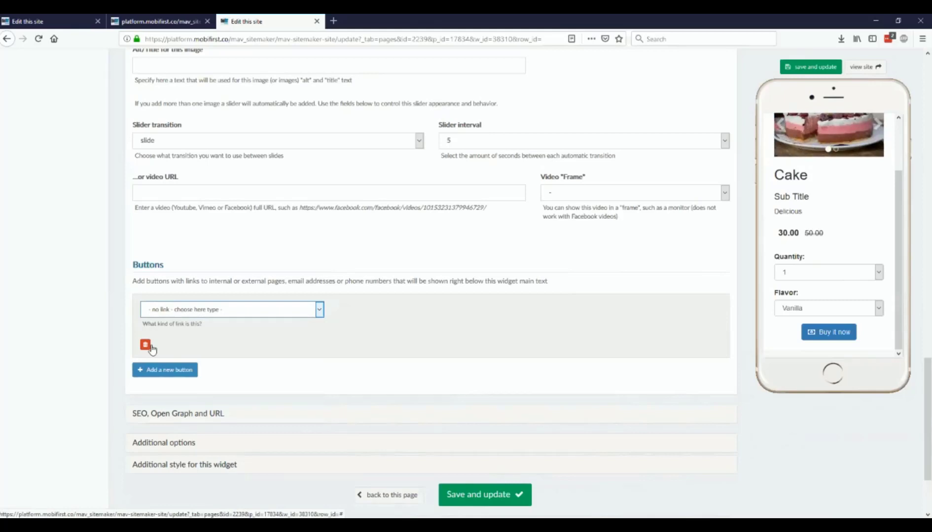
# Step: Examine the SEO, Open Graph and URL fields for the product widget, leaving them unchanged
pyautogui.click(159, 414)
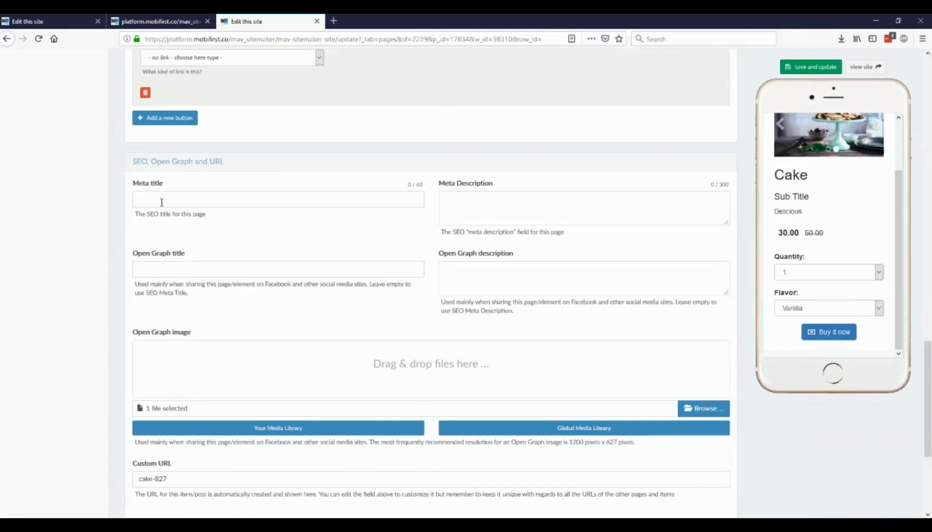
pyautogui.scroll(-2, 162, 202)
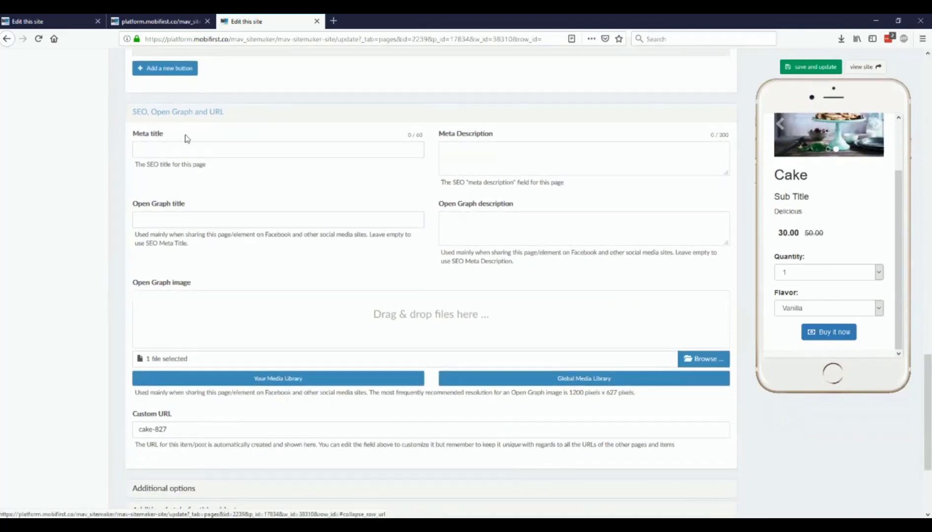
pyautogui.scroll(-1, 221, 211)
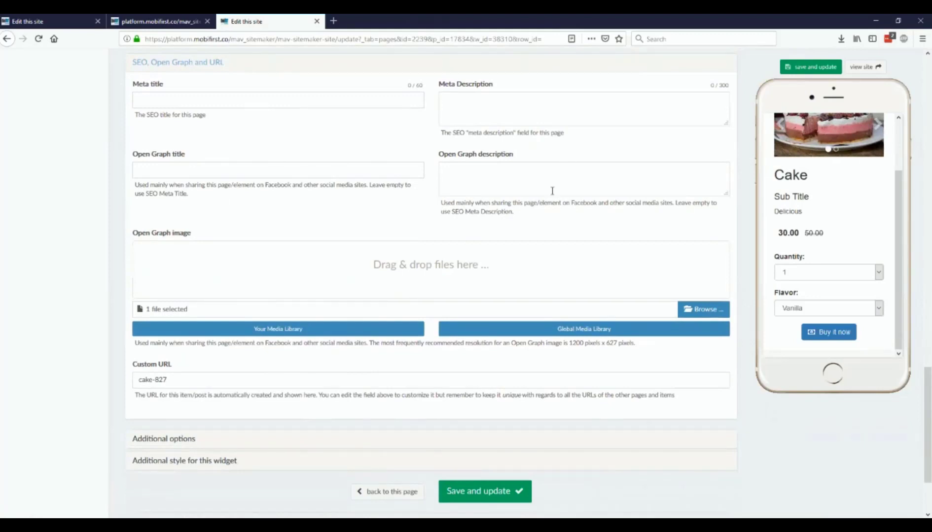
pyautogui.scroll(-2, 330, 144)
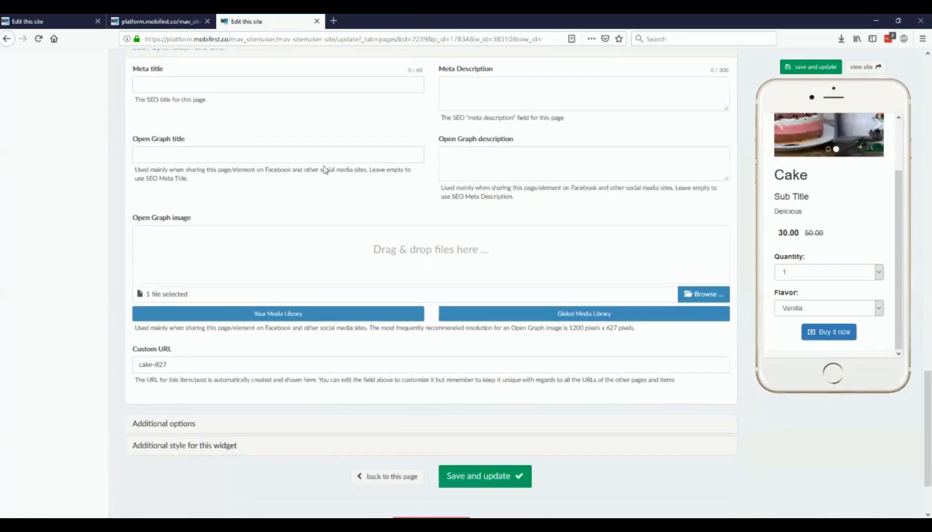
# Step: Review the widget's Login required, Mobile only and Desktop only options, and check the site preview on desktop, tablet and phone
pyautogui.click(159, 393)
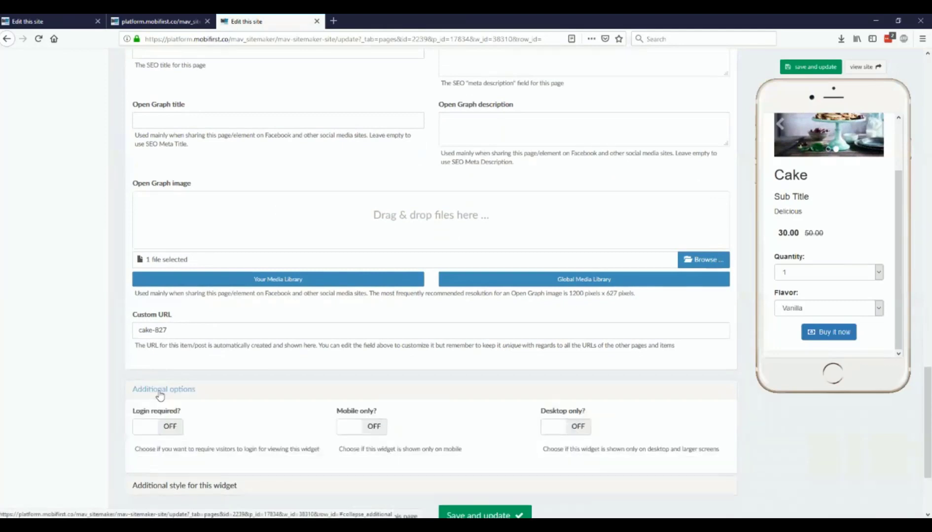
pyautogui.scroll(-3, 158, 395)
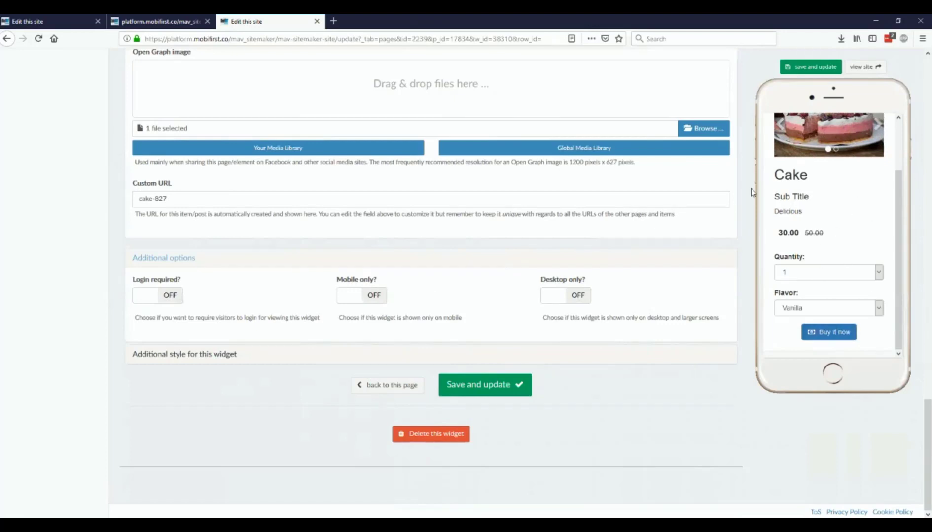
pyautogui.click(862, 67)
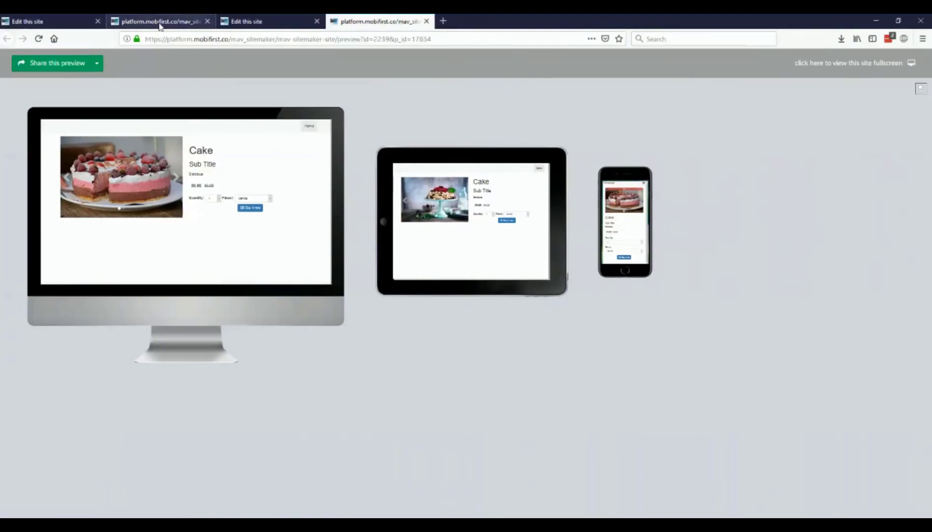
pyautogui.click(247, 21)
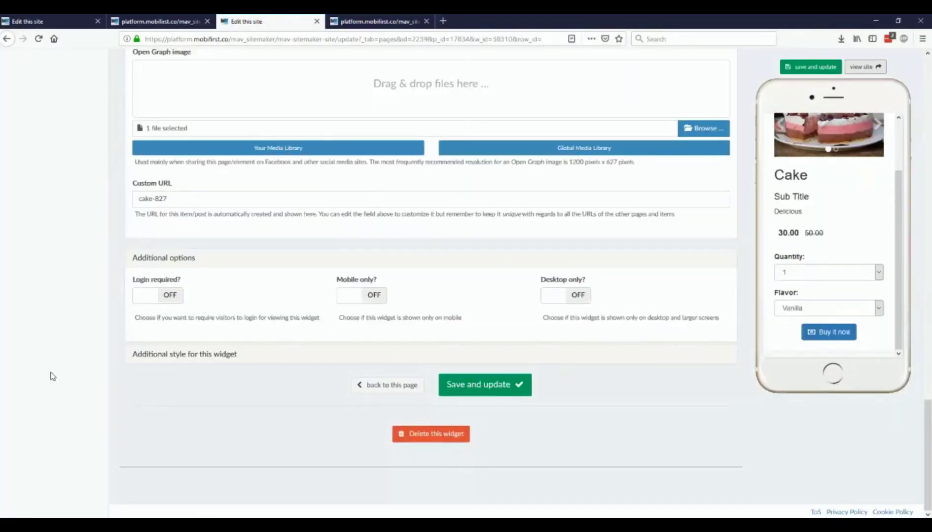
# Step: Examine the additional style settings for the widget, including Desktop space, keeping full width
pyautogui.click(176, 359)
pyautogui.scroll(-5, 176, 359)
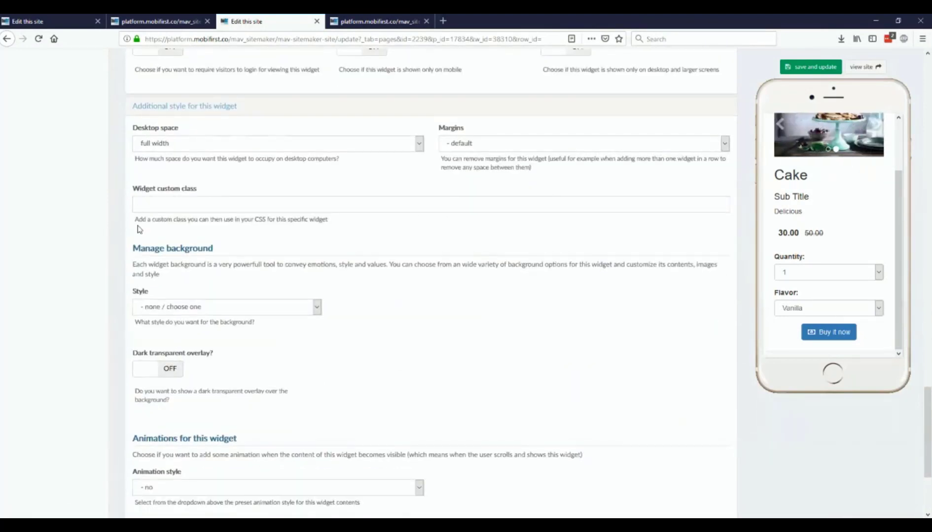
pyautogui.scroll(1, 138, 229)
pyautogui.click(390, 195)
pyautogui.click(390, 206)
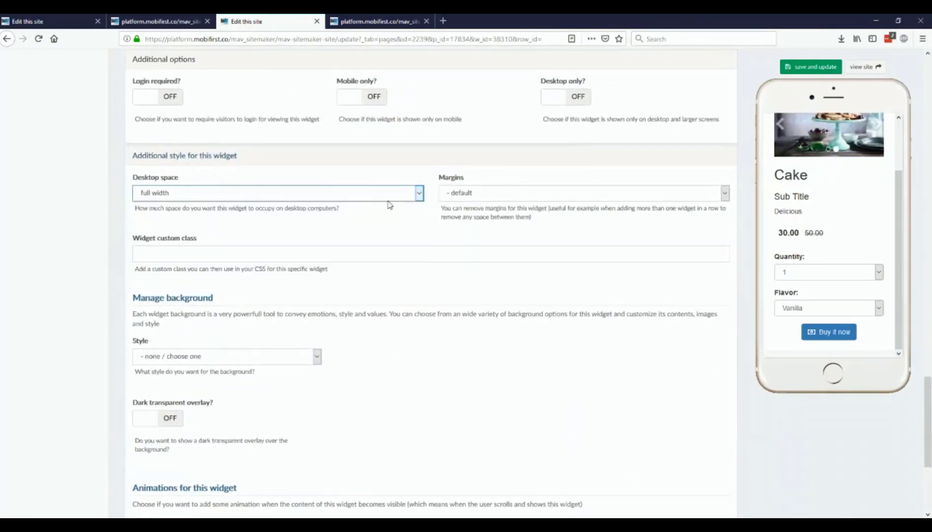
pyautogui.scroll(-2, 370, 235)
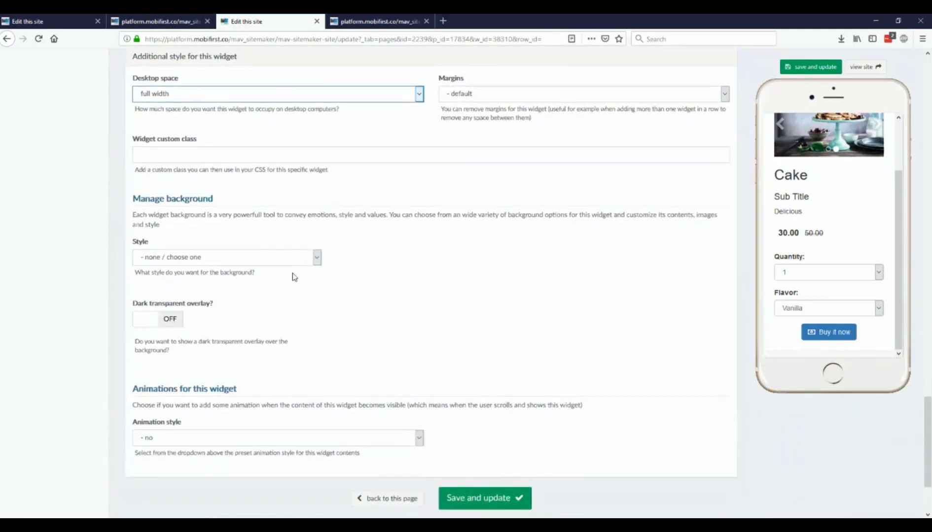
# Step: Give the product widget a solid color background of #d9d9d9 and save the widget
pyautogui.click(276, 257)
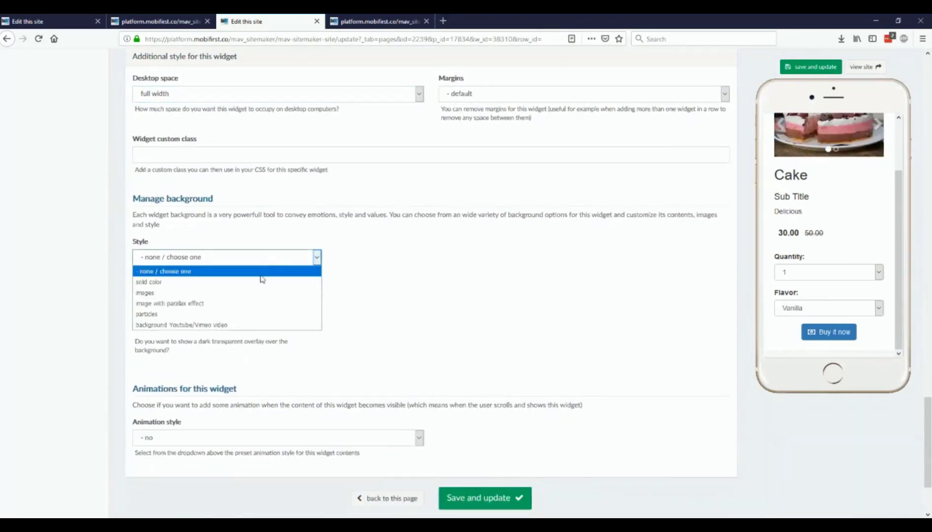
pyautogui.click(261, 281)
pyautogui.click(244, 258)
pyautogui.click(244, 258)
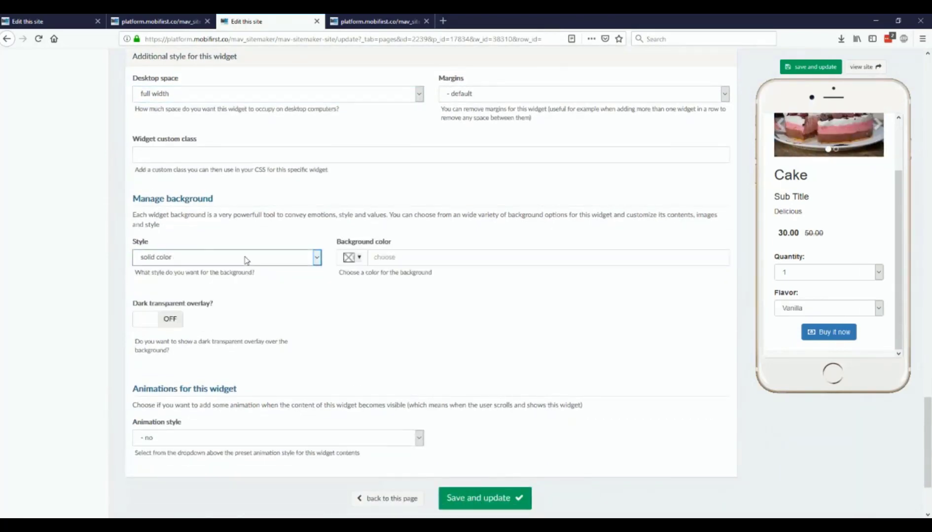
pyautogui.click(359, 258)
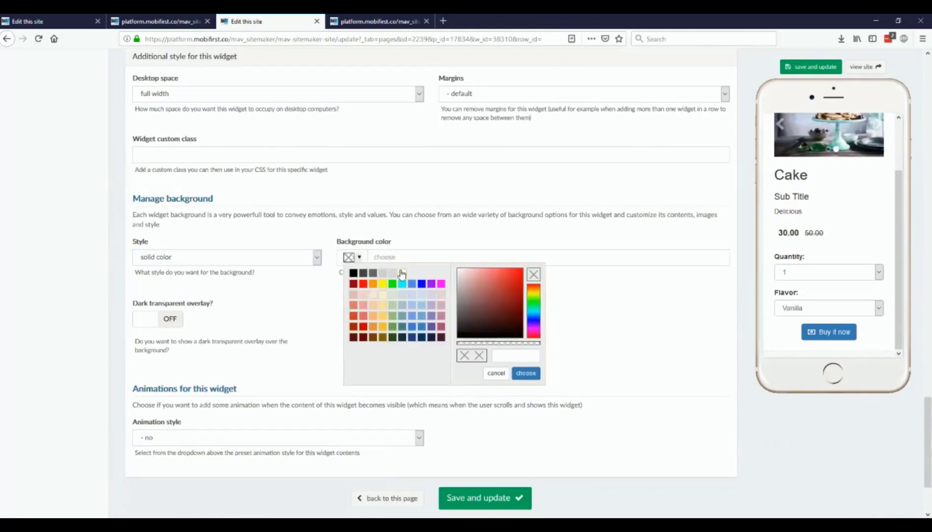
pyautogui.click(395, 276)
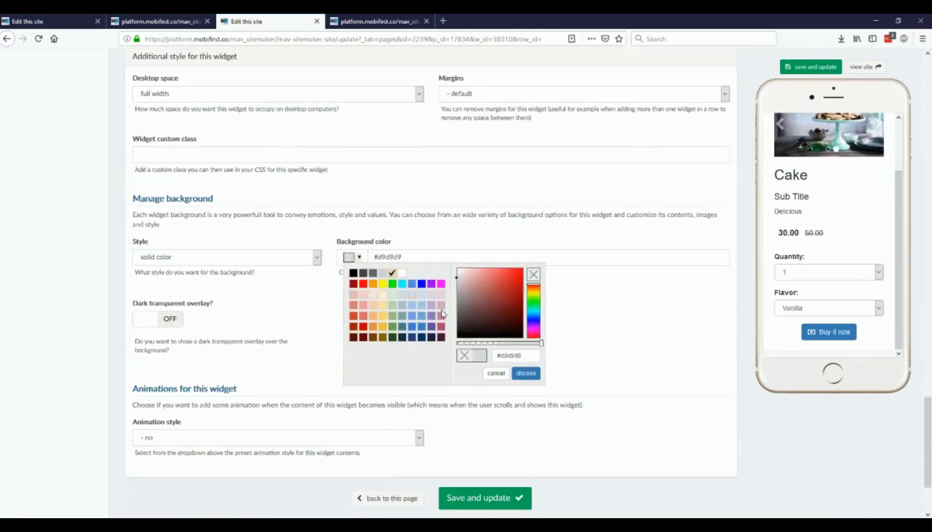
pyautogui.click(524, 374)
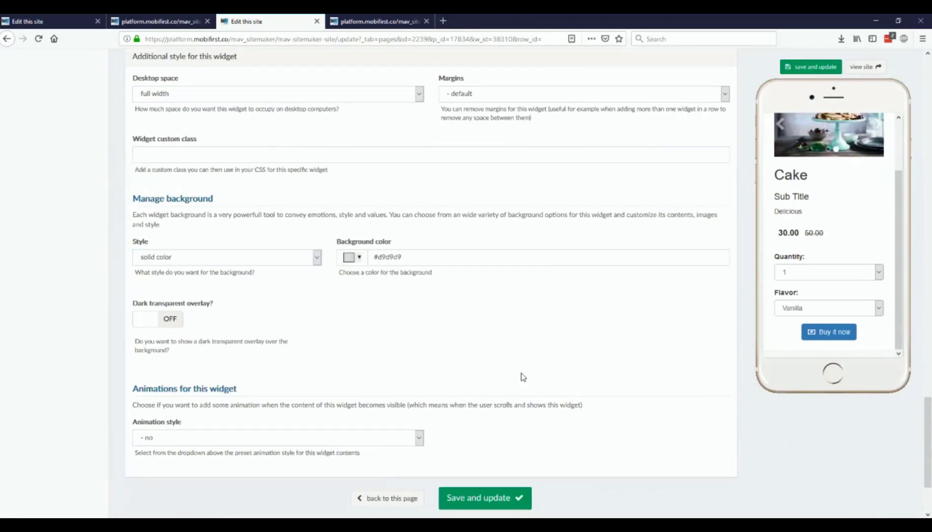
pyautogui.click(811, 66)
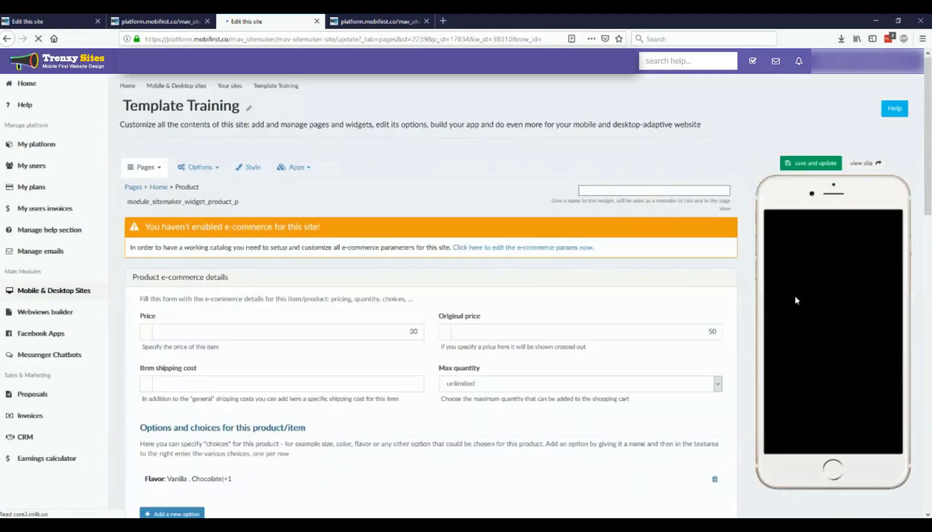
pyautogui.scroll(-1, 739, 277)
pyautogui.scroll(-3, 829, 261)
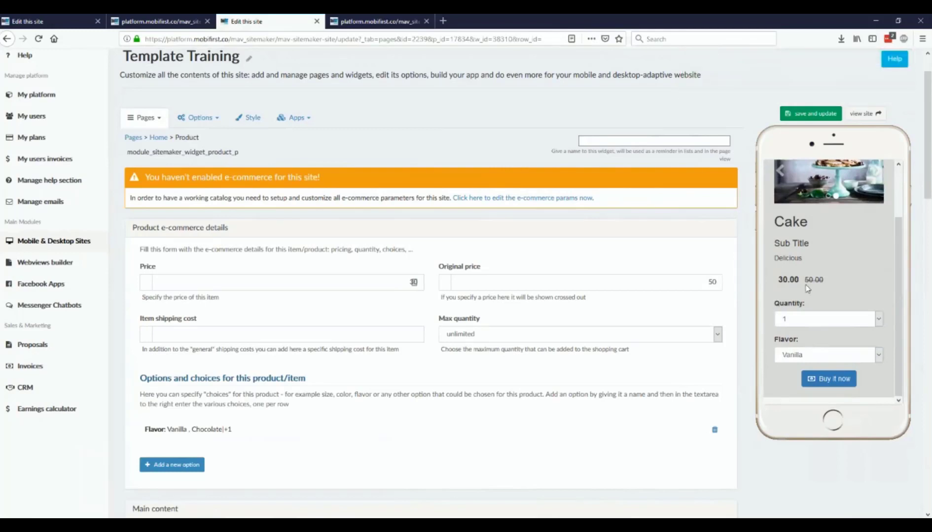
# Step: Open the product widget's Additional options section again
pyautogui.scroll(-3, 672, 264)
pyautogui.scroll(-12, 672, 264)
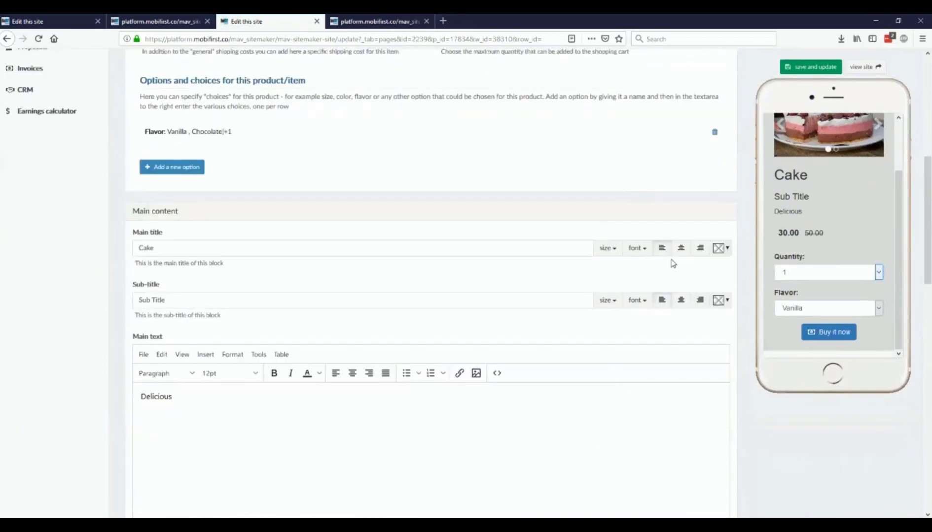
pyautogui.scroll(-7, 672, 260)
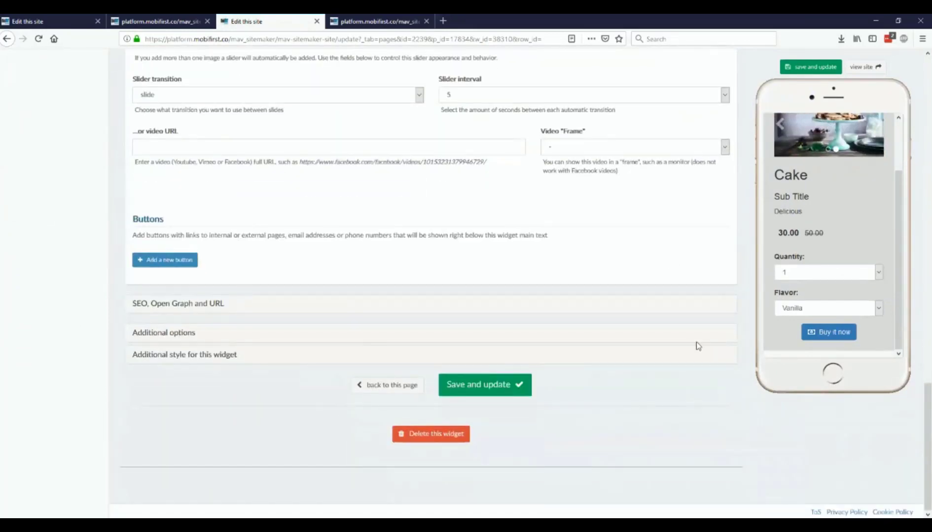
pyautogui.click(141, 335)
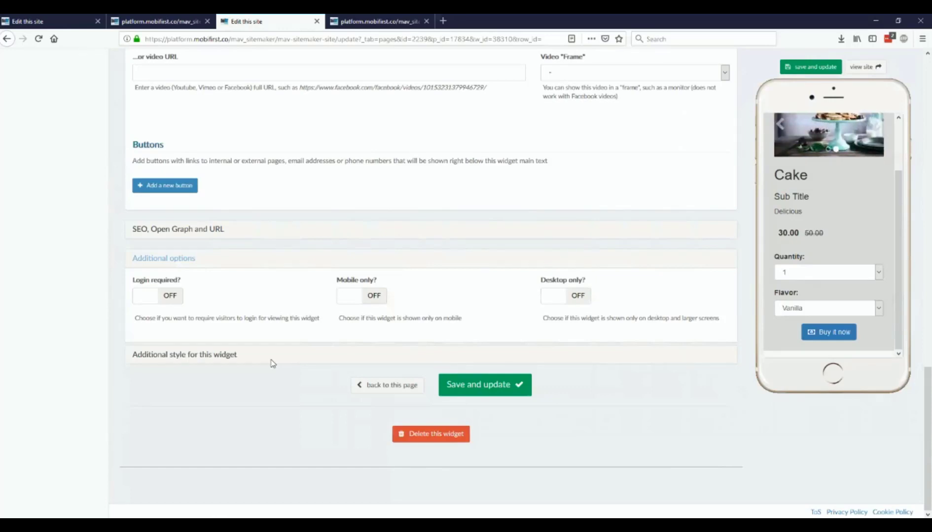
# Step: Try the Mobile only option on the product widget and switch it back off
pyautogui.click(375, 299)
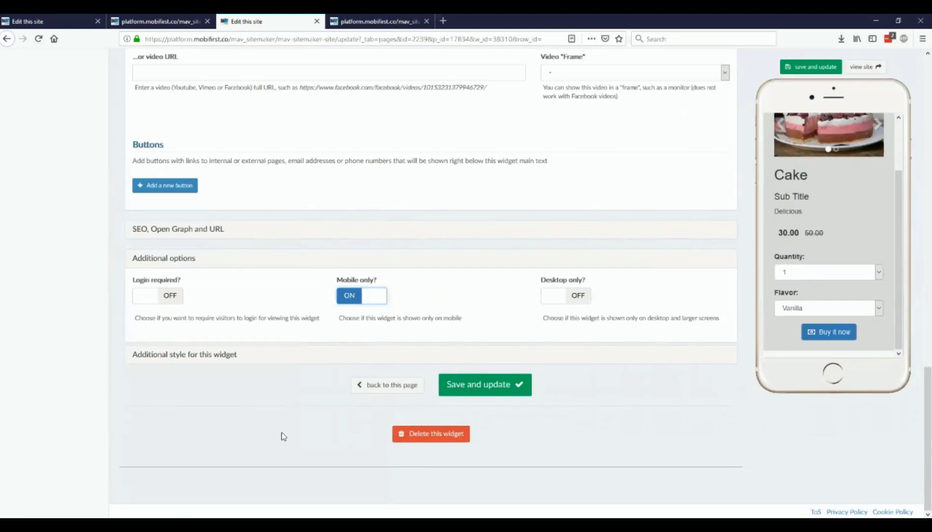
pyautogui.scroll(3, 830, 234)
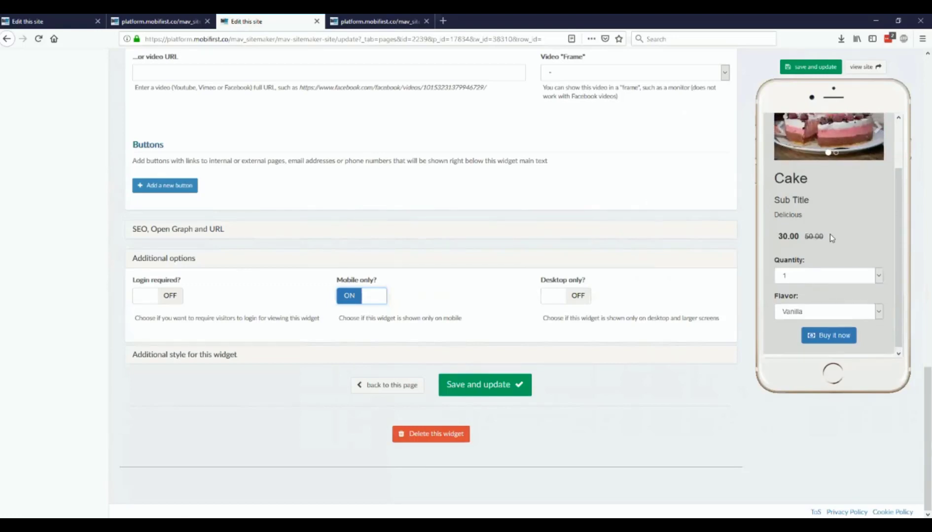
pyautogui.click(515, 382)
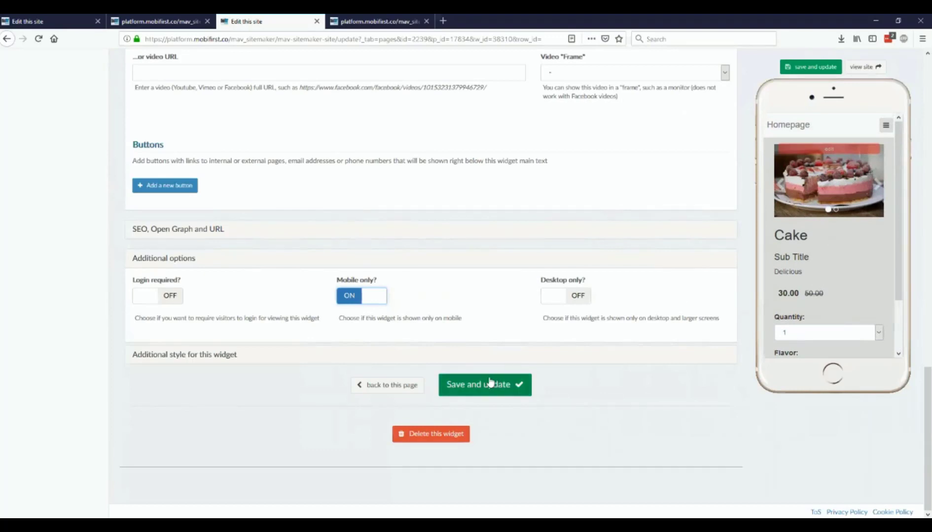
pyautogui.click(362, 306)
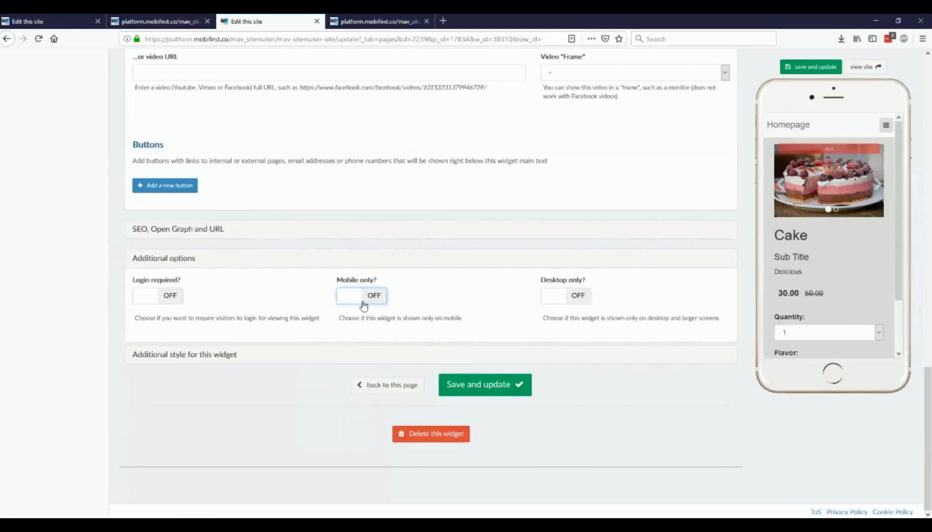
pyautogui.scroll(4, 317, 350)
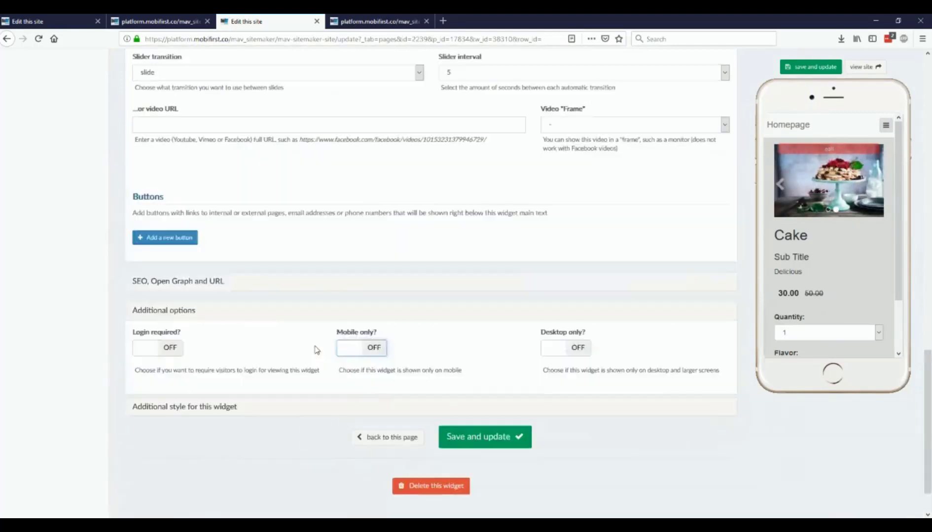
pyautogui.scroll(8, 317, 350)
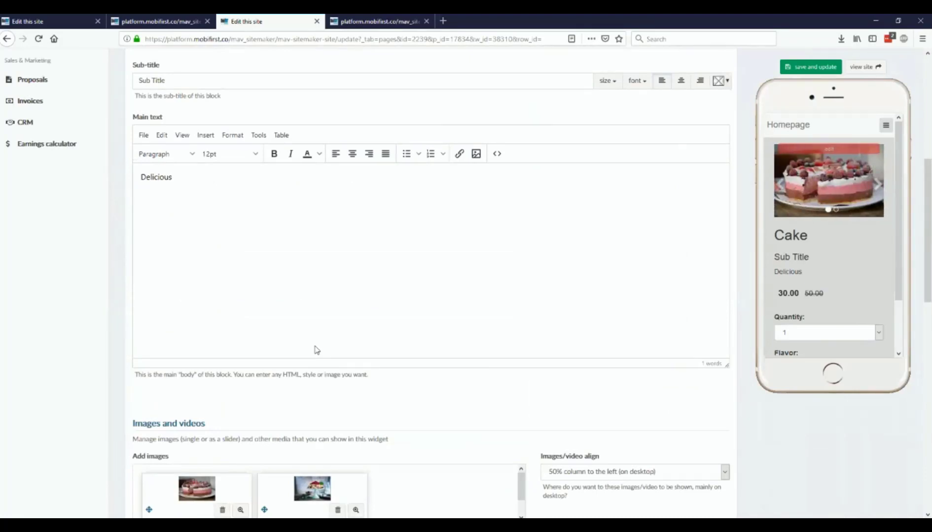
pyautogui.scroll(4, 317, 350)
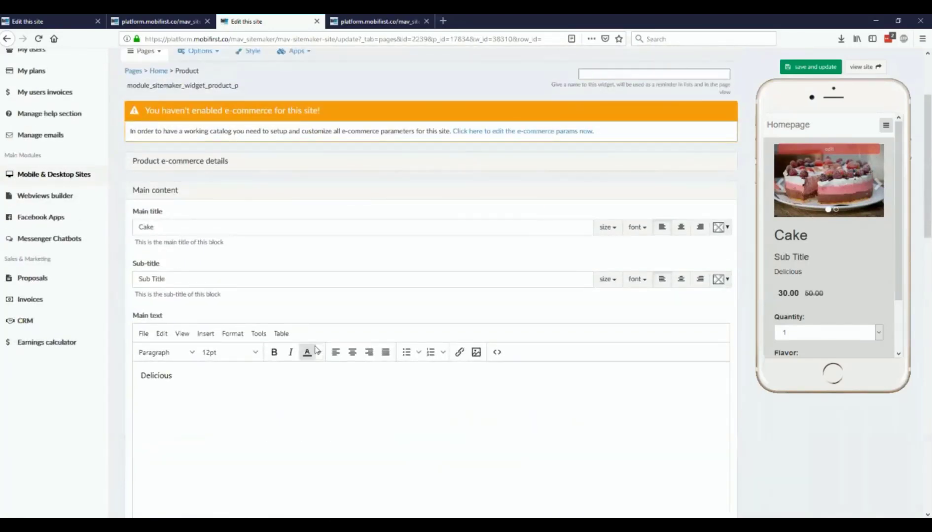
pyautogui.scroll(-11, 317, 350)
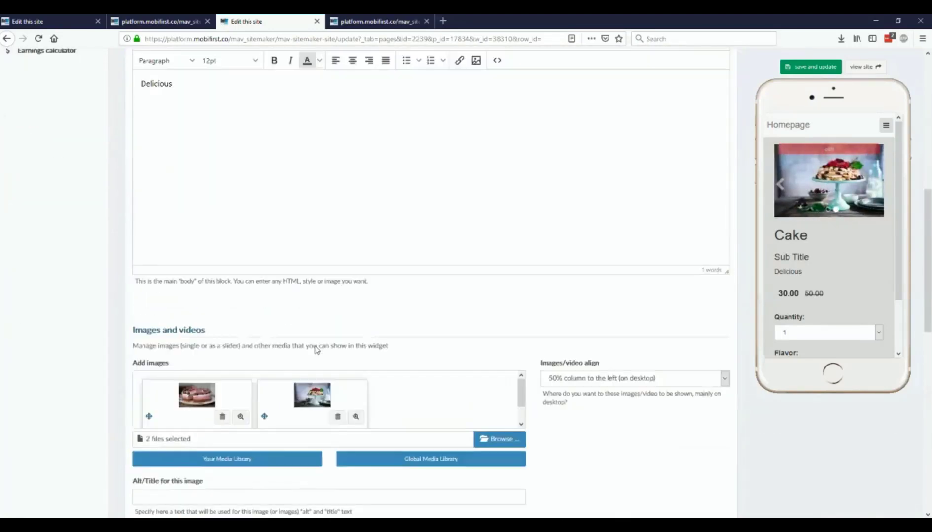
pyautogui.scroll(-4, 317, 350)
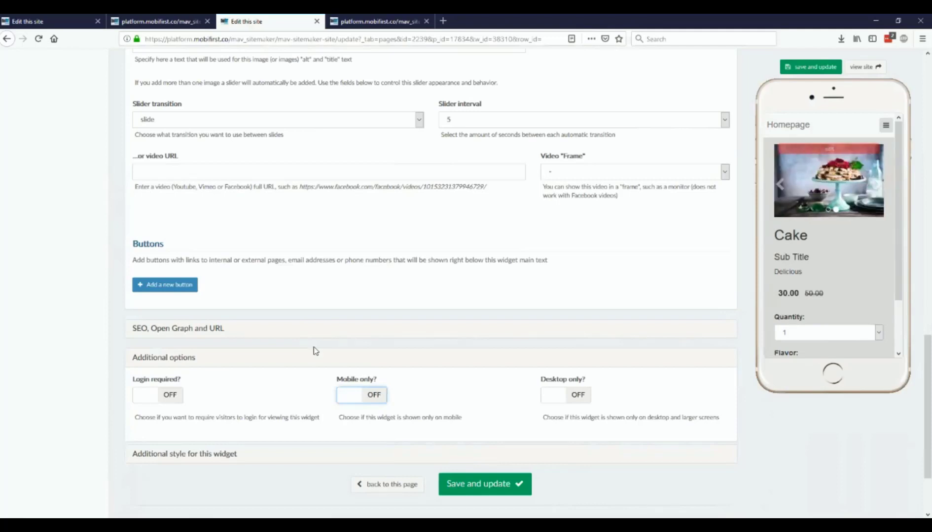
# Step: Turn on Mobile only for the product widget and save the widget
pyautogui.click(362, 398)
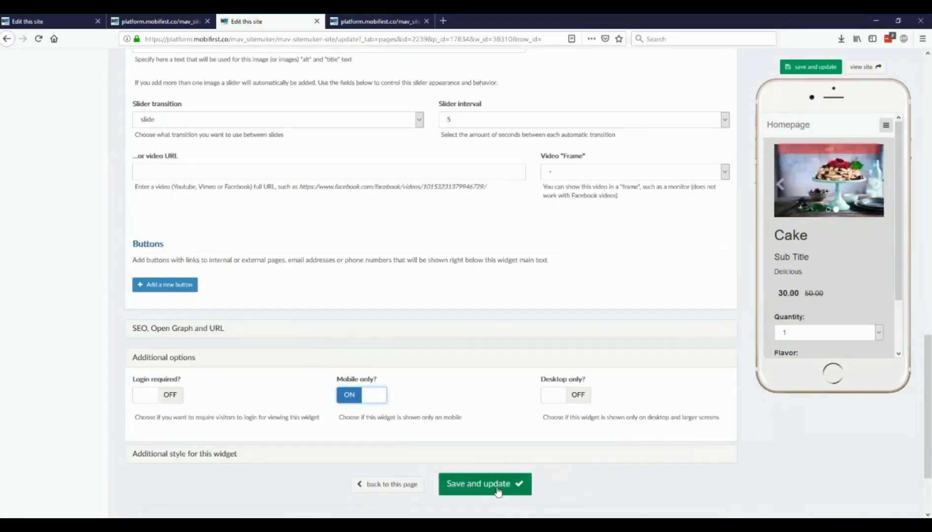
pyautogui.click(498, 490)
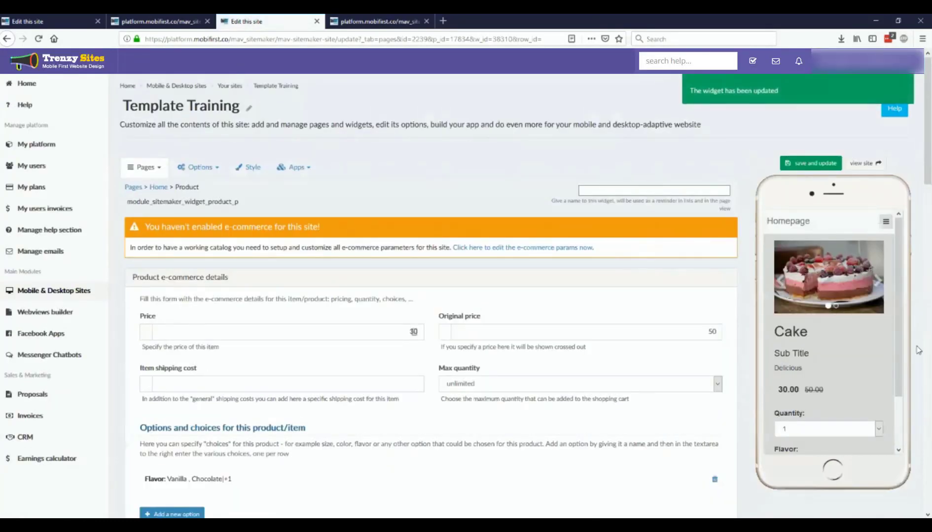
pyautogui.scroll(-2, 848, 347)
# Step: View the site fullscreen on desktop to check the Mobile only setting, and return to the product widget editor
pyautogui.click(374, 21)
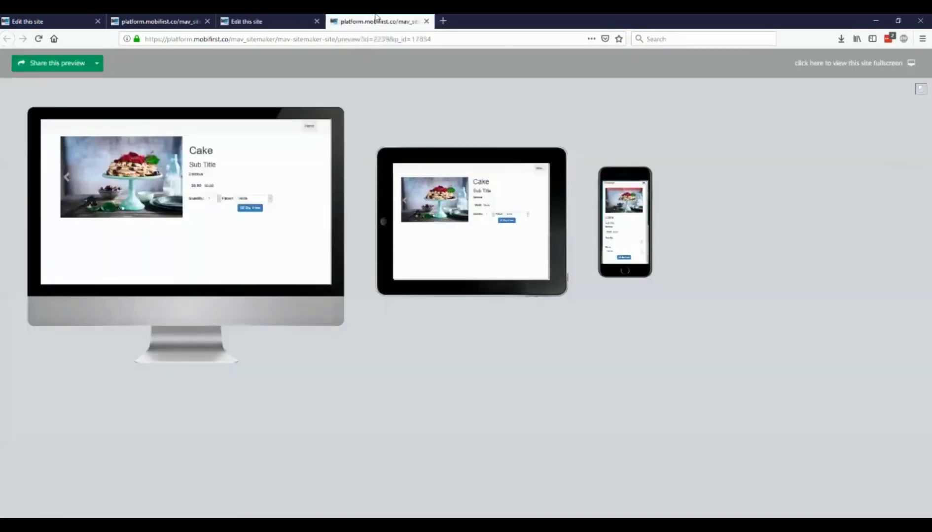
pyautogui.click(876, 63)
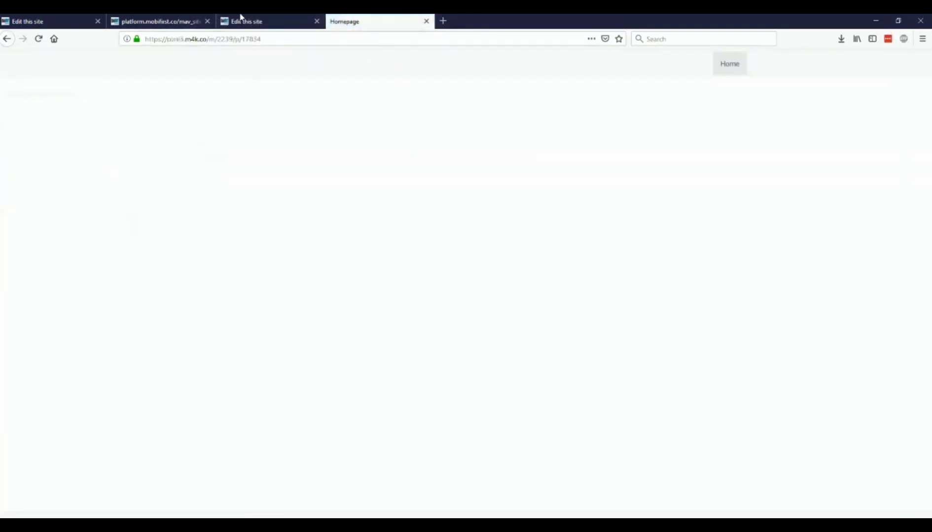
pyautogui.click(284, 17)
pyautogui.scroll(-5, 256, 288)
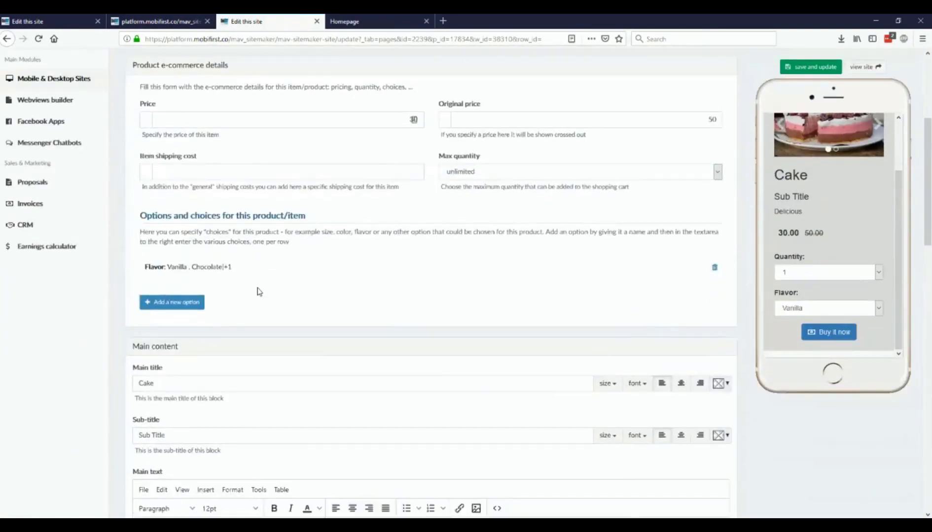
# Step: Turn off Mobile only in the product widget's Additional options and save the widget
pyautogui.scroll(-5, 258, 291)
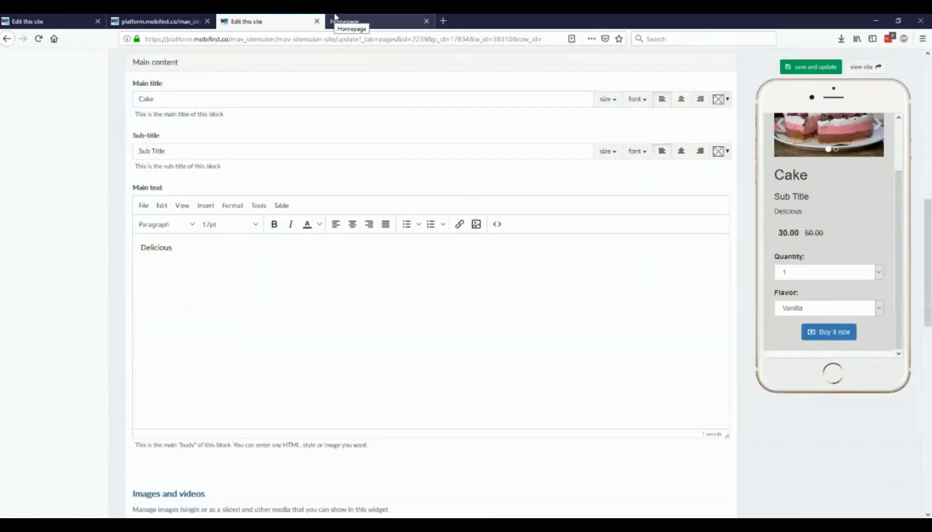
pyautogui.scroll(-10, 383, 307)
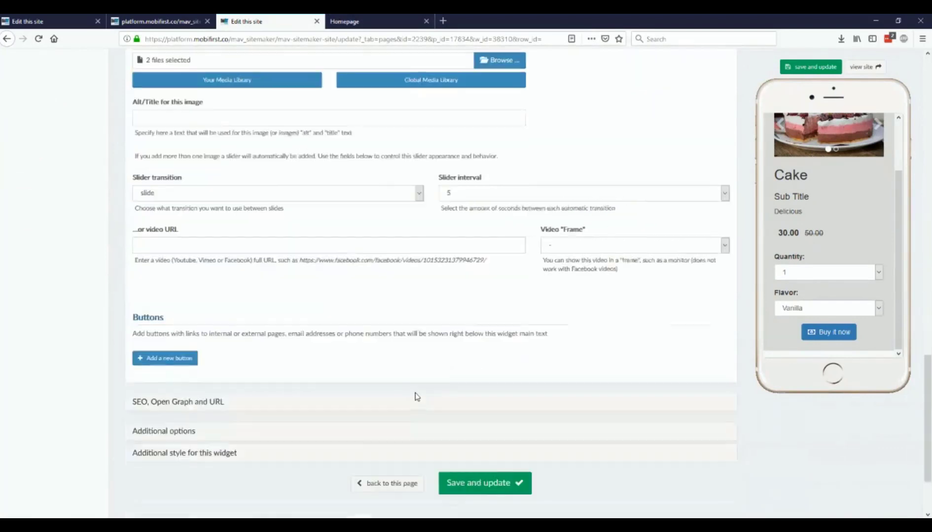
pyautogui.click(176, 334)
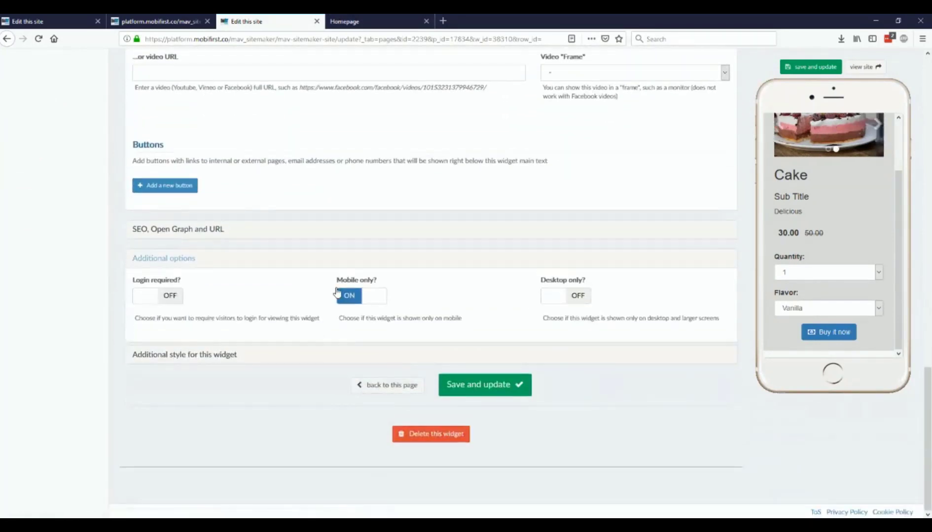
pyautogui.click(349, 296)
pyautogui.click(484, 382)
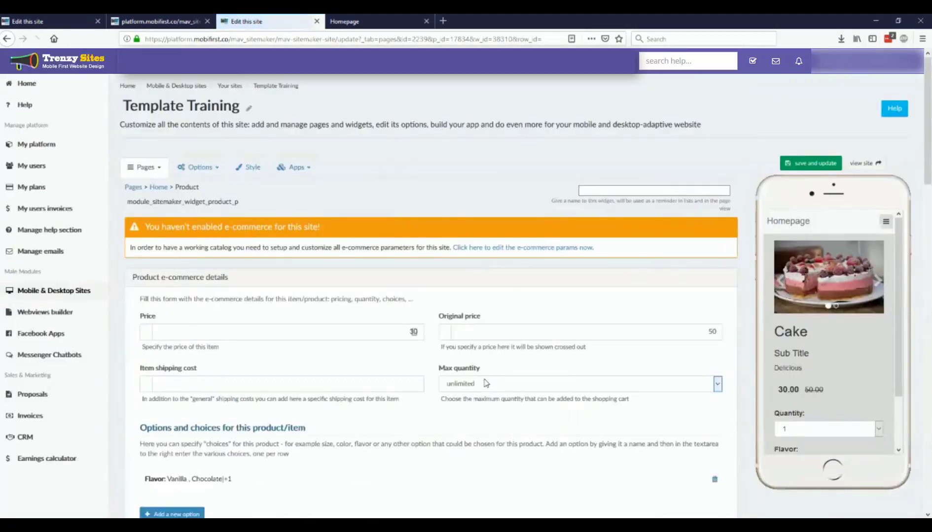
# Step: Return to the Home page's widget list and add a Countdown widget from the widget library
pyautogui.scroll(-15, 430, 371)
pyautogui.scroll(-6, 430, 366)
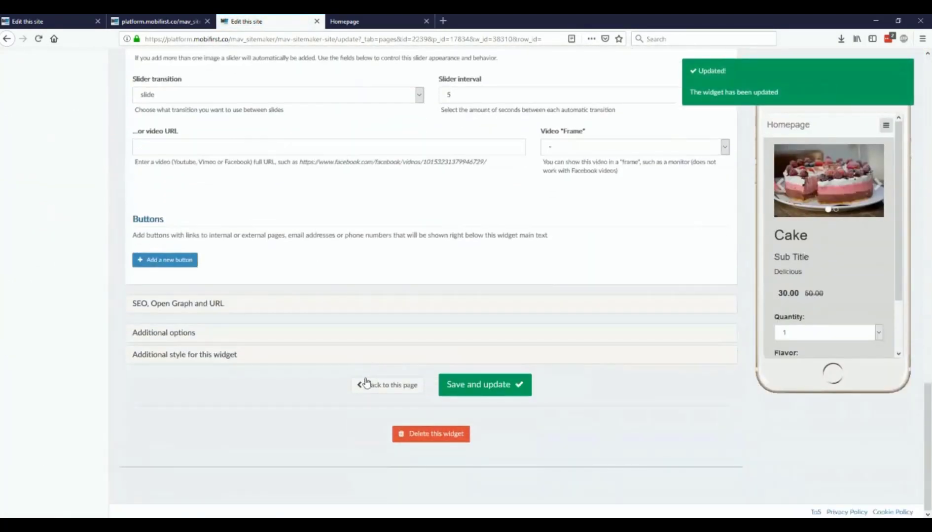
pyautogui.click(367, 388)
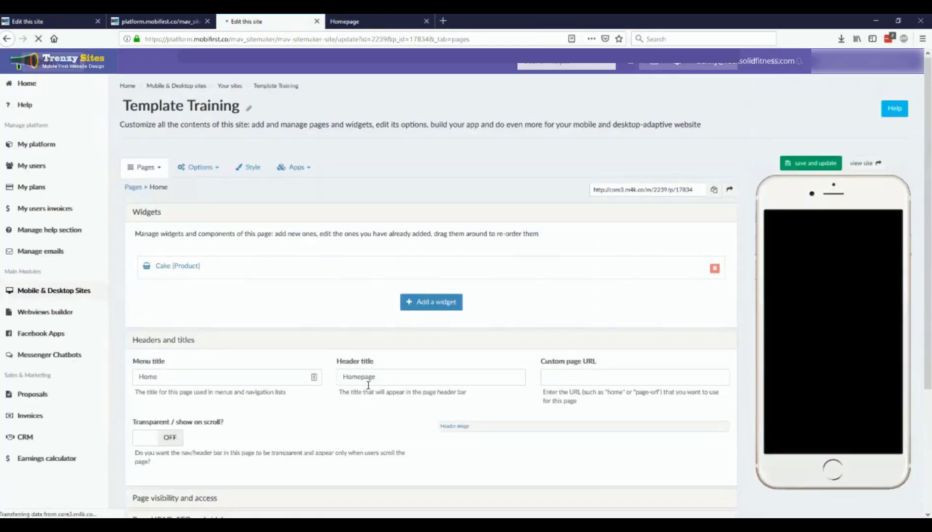
pyautogui.click(432, 303)
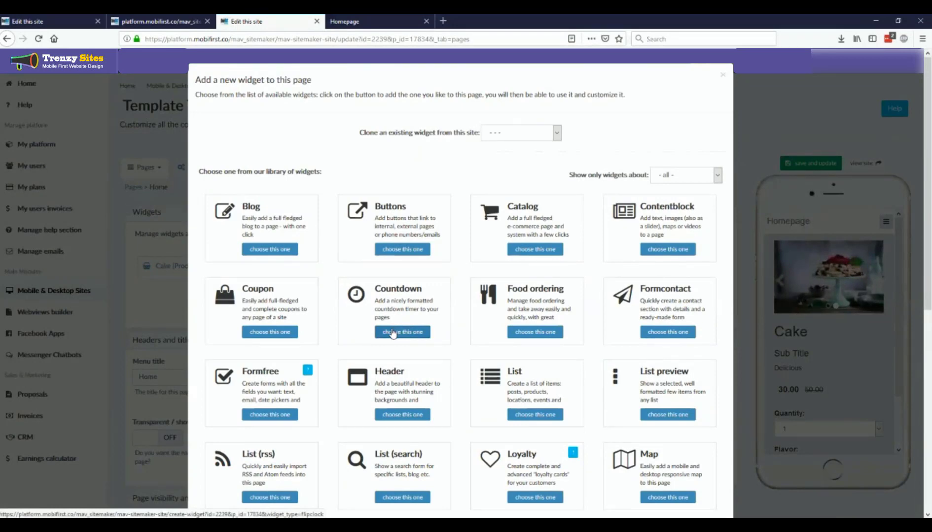
pyautogui.click(154, 294)
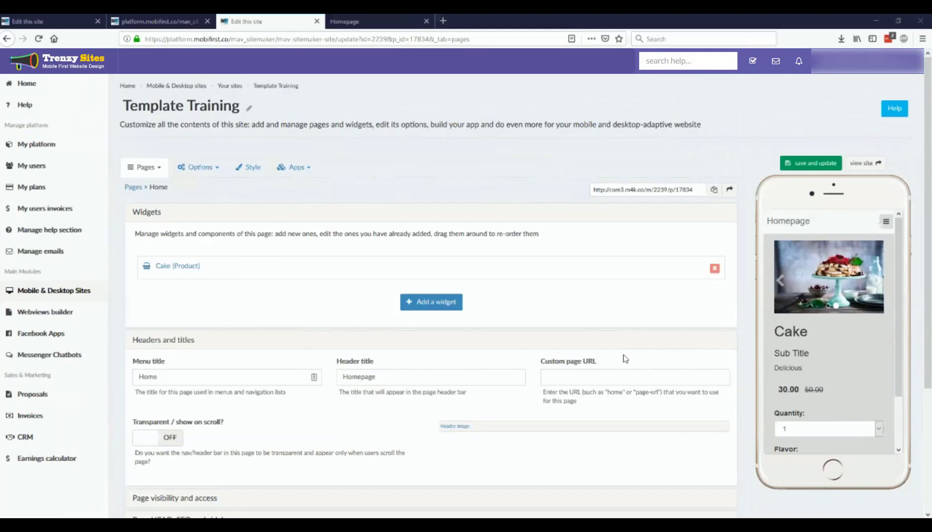
pyautogui.press('XF86AudioLowerVolume')
pyautogui.click(435, 302)
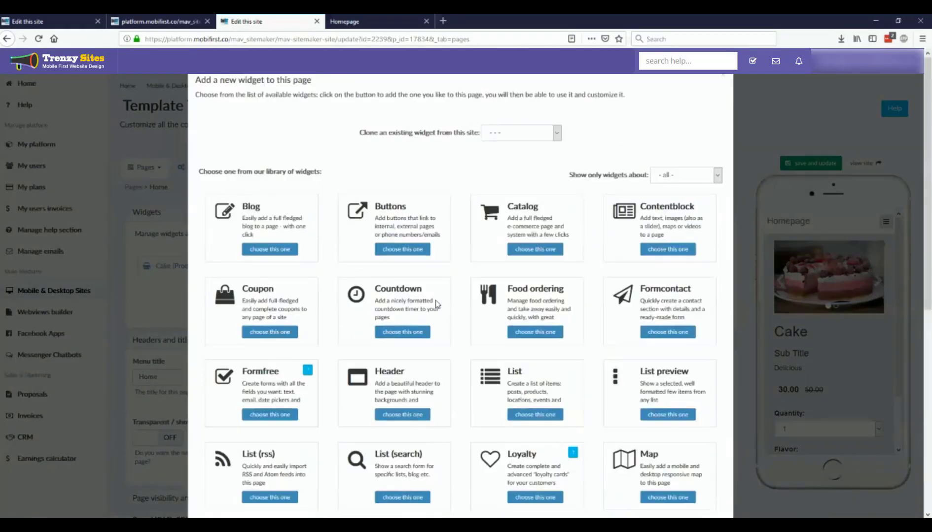
pyautogui.click(417, 332)
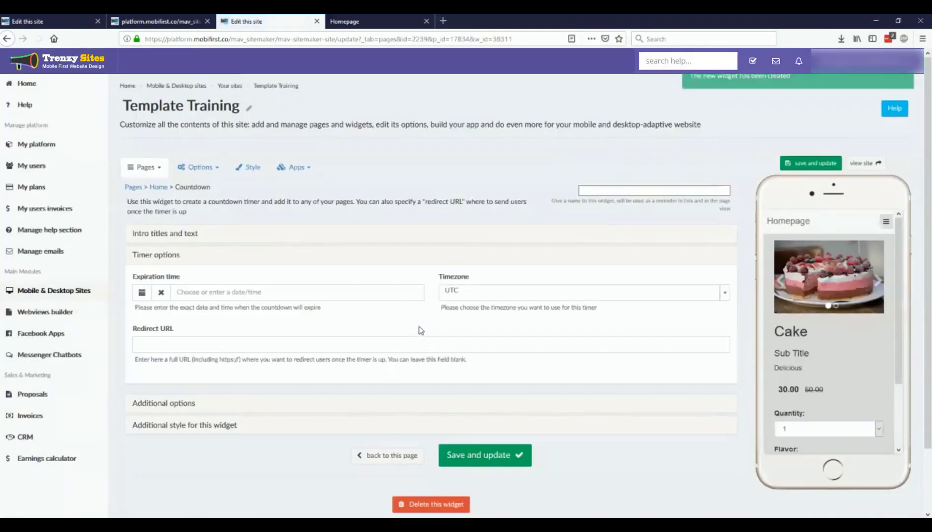
# Step: Go back to the Home page's widget list and move the Countdown widget above the Cake product widget
pyautogui.scroll(-2, 469, 294)
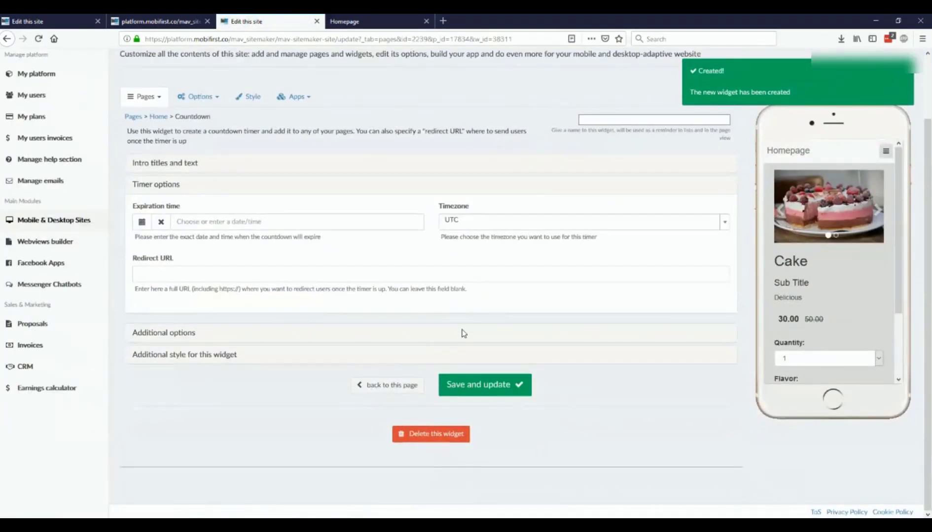
pyautogui.click(387, 385)
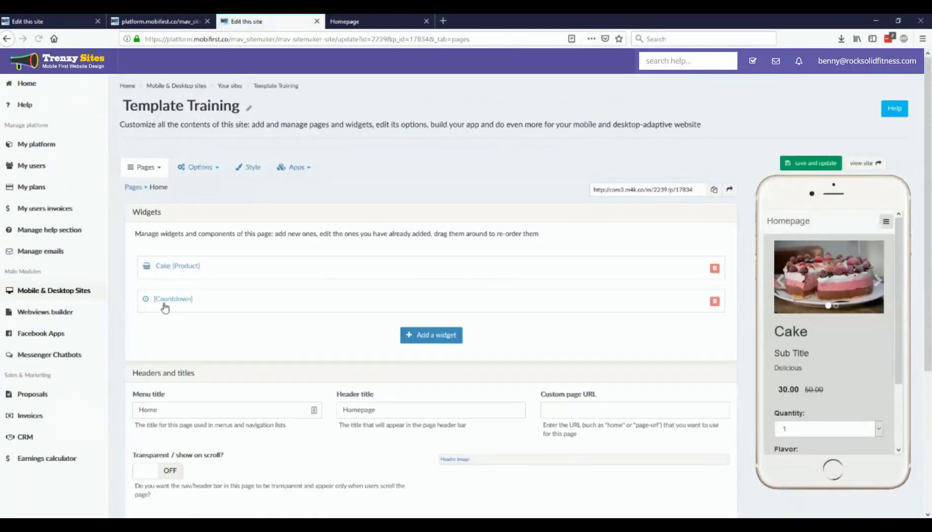
pyautogui.moveTo(166, 304); pyautogui.dragTo(162, 268)
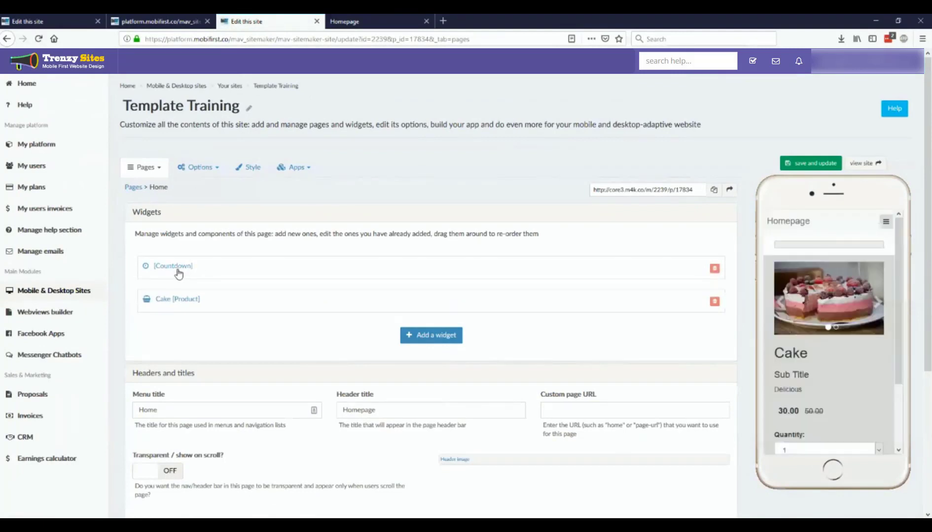
# Step: Set the Countdown widget's main title to "Countdown" and save the widget
pyautogui.click(176, 267)
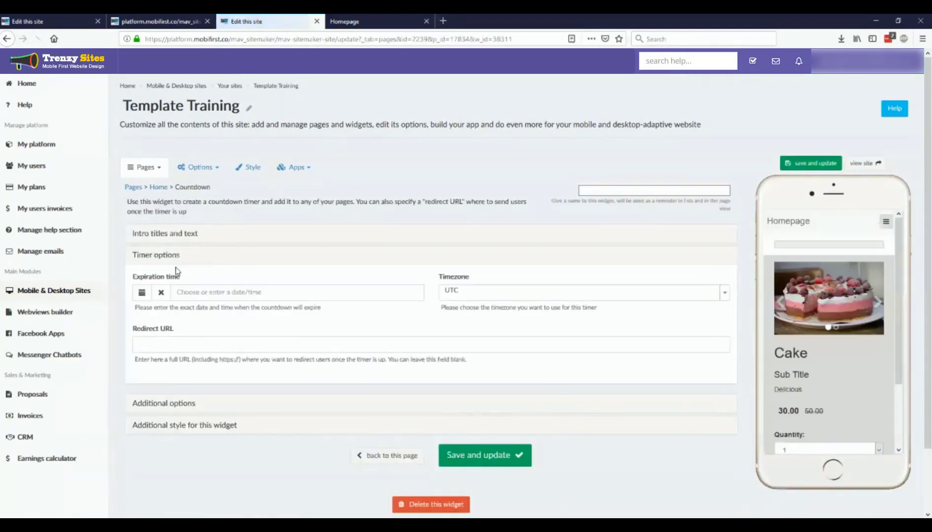
pyautogui.click(163, 234)
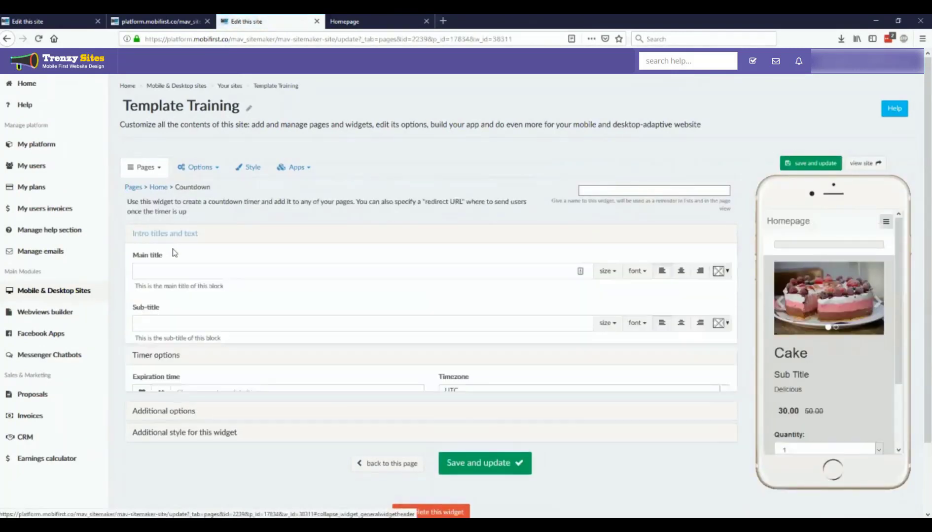
pyautogui.click(177, 267)
pyautogui.write('Ca')
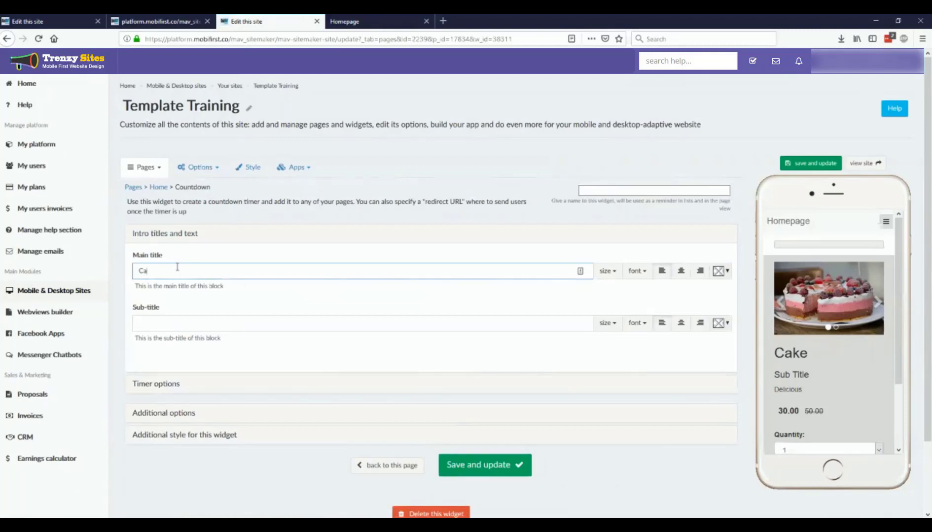
pyautogui.write('oun')
pyautogui.press('BackSpace')
pyautogui.press('BackSpace')
pyautogui.press('BackSpace')
pyautogui.press('BackSpace')
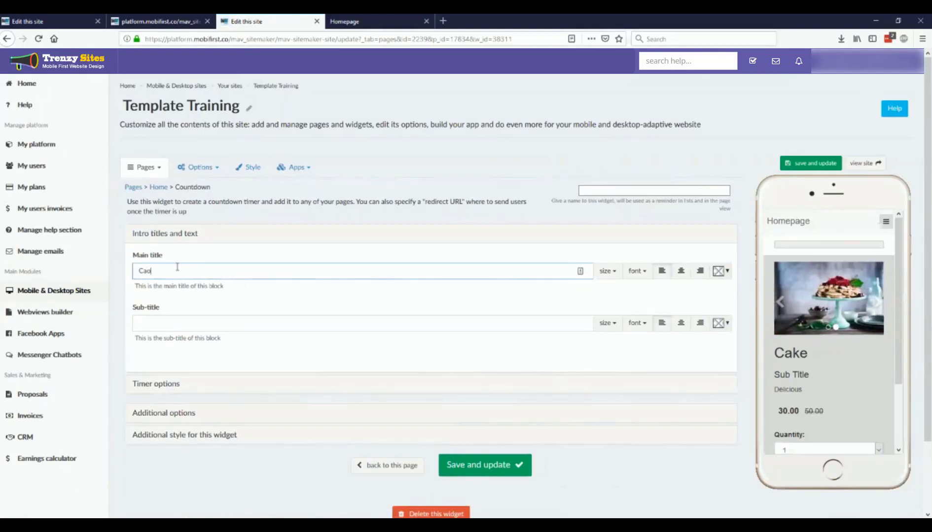
pyautogui.write('ountdown')
pyautogui.click(501, 467)
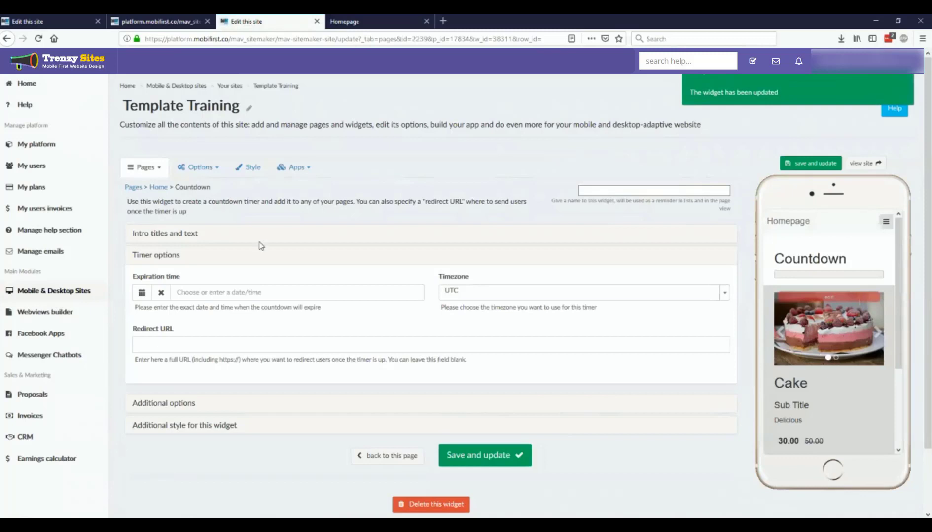
# Step: Set the countdown's expiration time to 25 April 2019 at 10:30
pyautogui.click(143, 293)
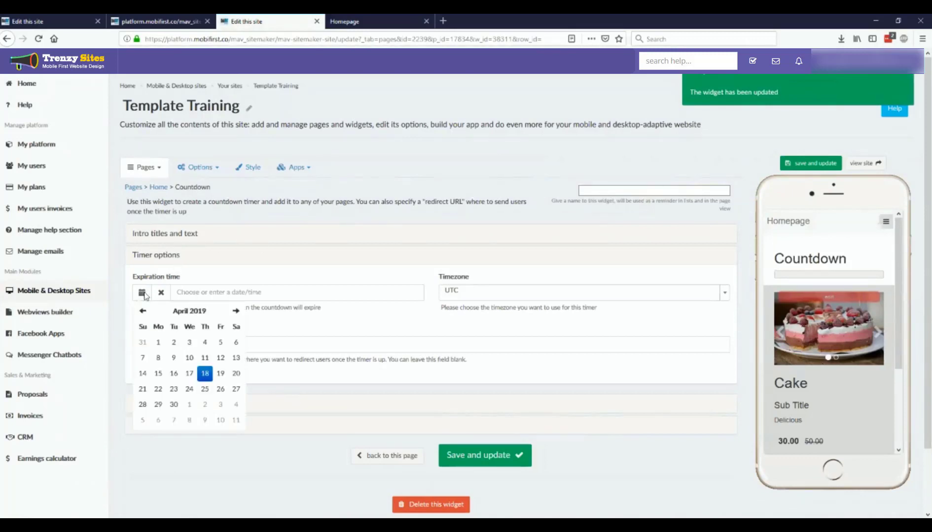
pyautogui.click(206, 389)
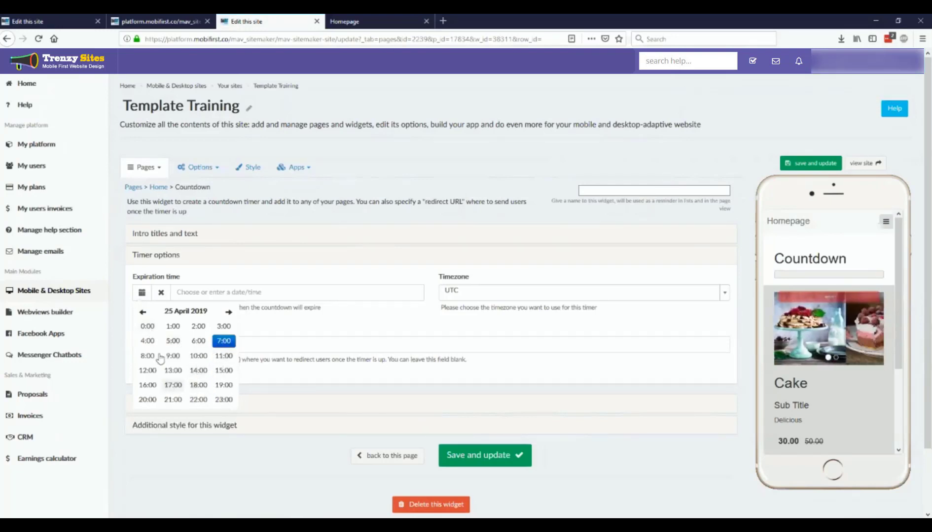
pyautogui.click(199, 356)
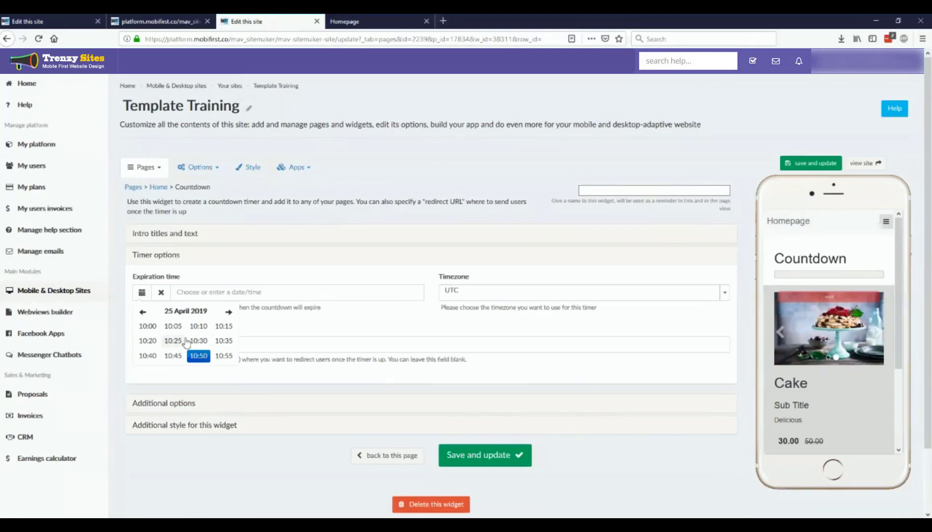
pyautogui.click(198, 341)
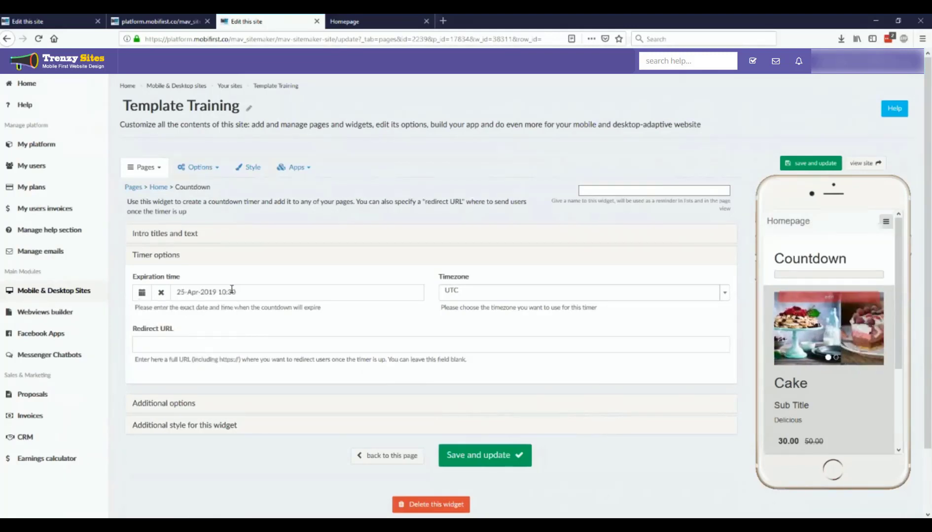
# Step: Change the countdown's expiration date to 26-Apr-2019 and check the timezone choices, keeping UTC
pyautogui.moveTo(241, 291); pyautogui.dragTo(214, 293)
pyautogui.click(184, 295)
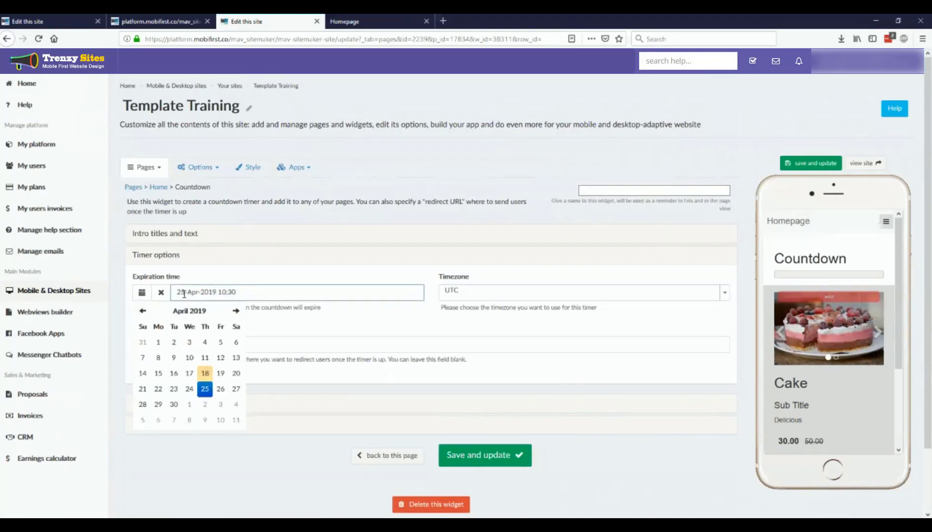
pyautogui.press('BackSpace')
pyautogui.write('6')
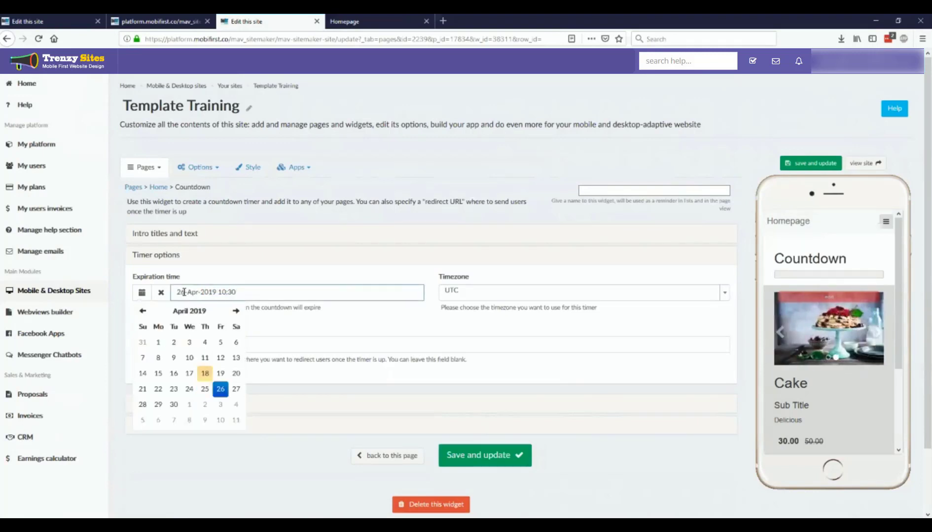
pyautogui.click(519, 330)
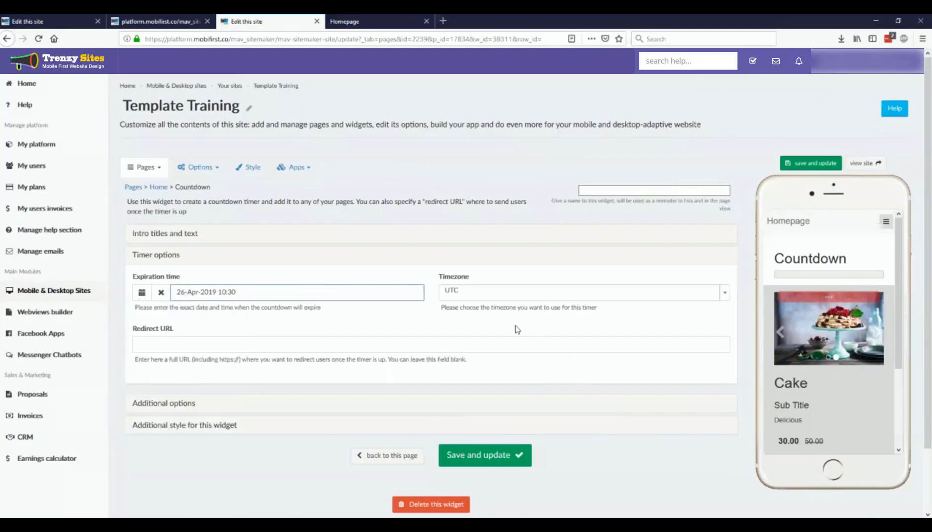
pyautogui.click(515, 293)
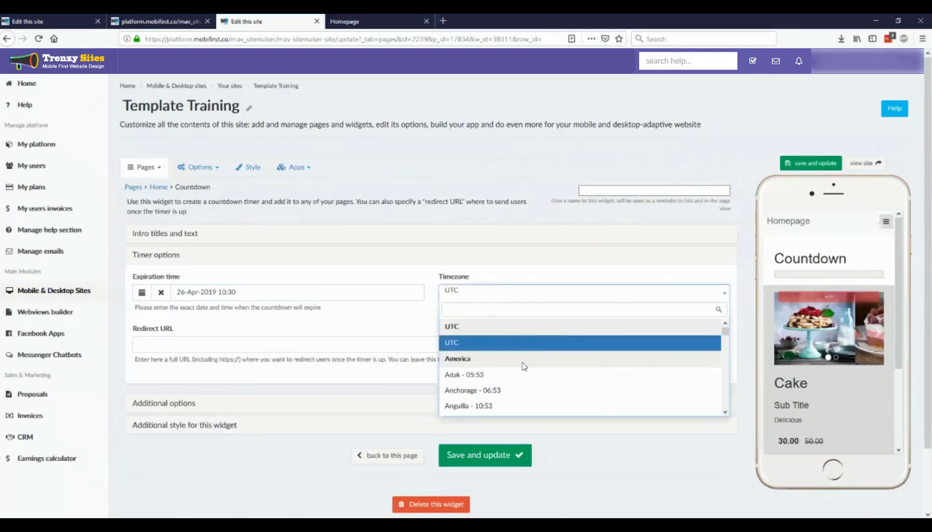
pyautogui.click(522, 294)
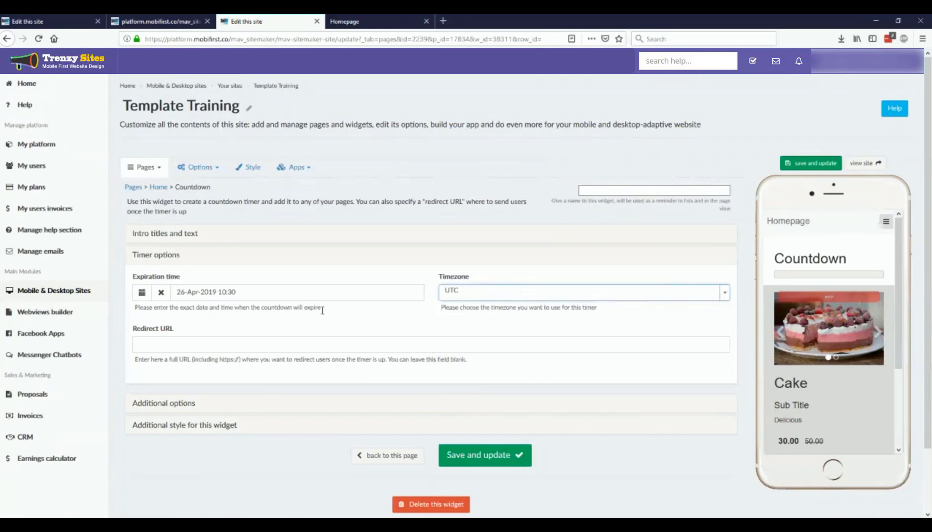
pyautogui.click(273, 343)
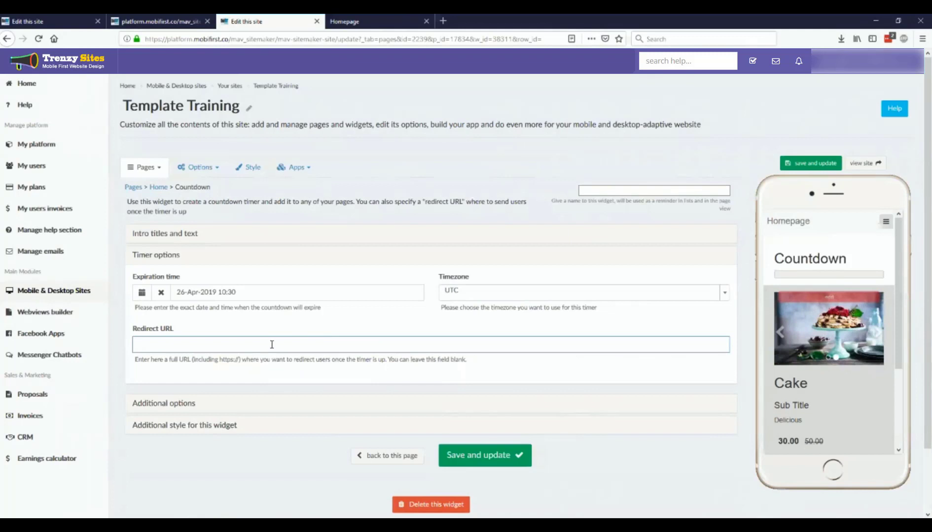
pyautogui.write('www.')
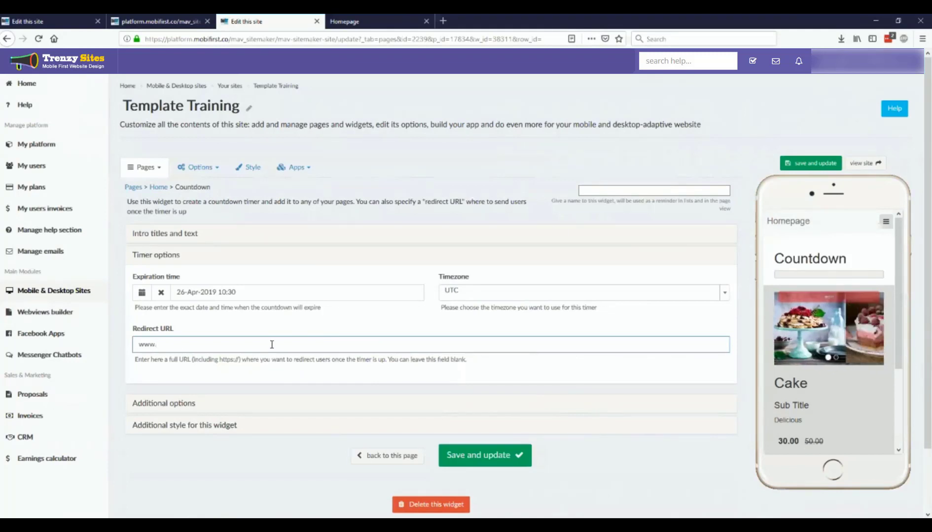
pyautogui.write('google.com')
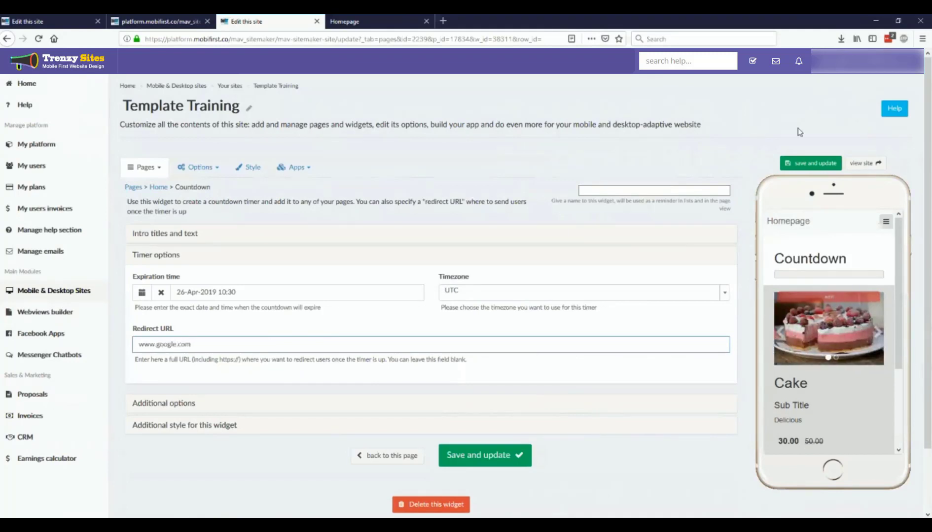
pyautogui.click(799, 167)
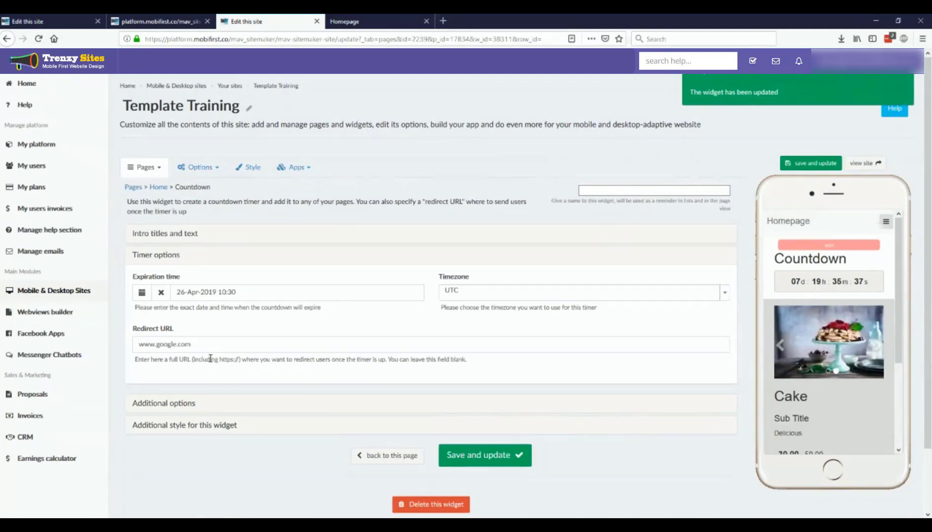
pyautogui.tripleClick(204, 344)
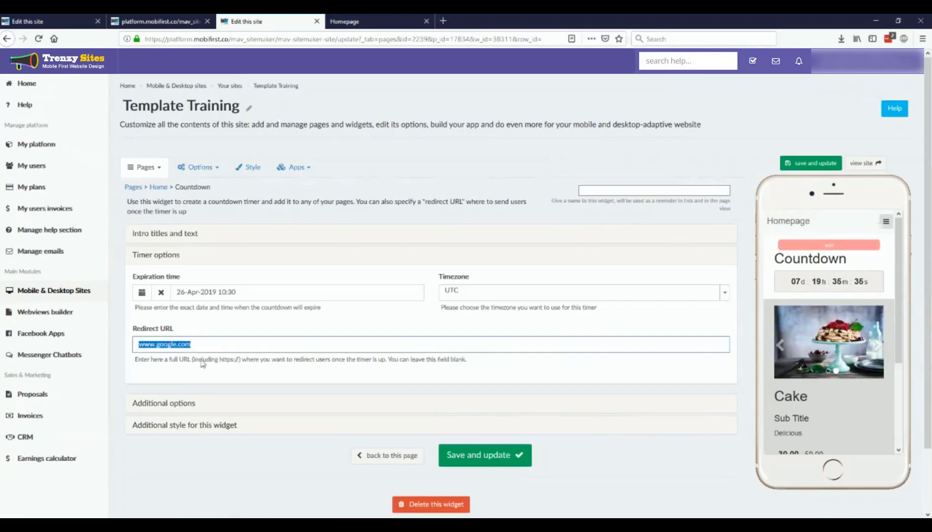
# Step: Open the Countdown widget's Additional options and Additional style sections and review their settings
pyautogui.click(185, 404)
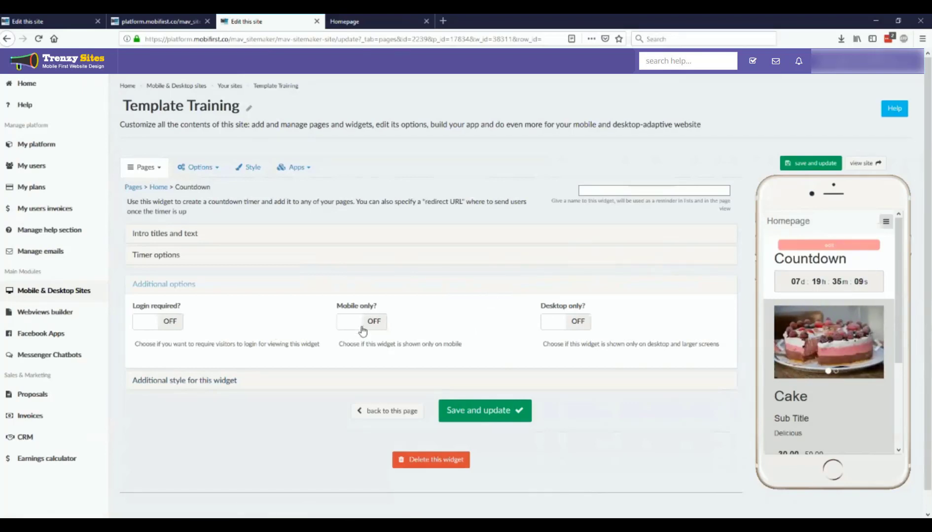
pyautogui.click(201, 381)
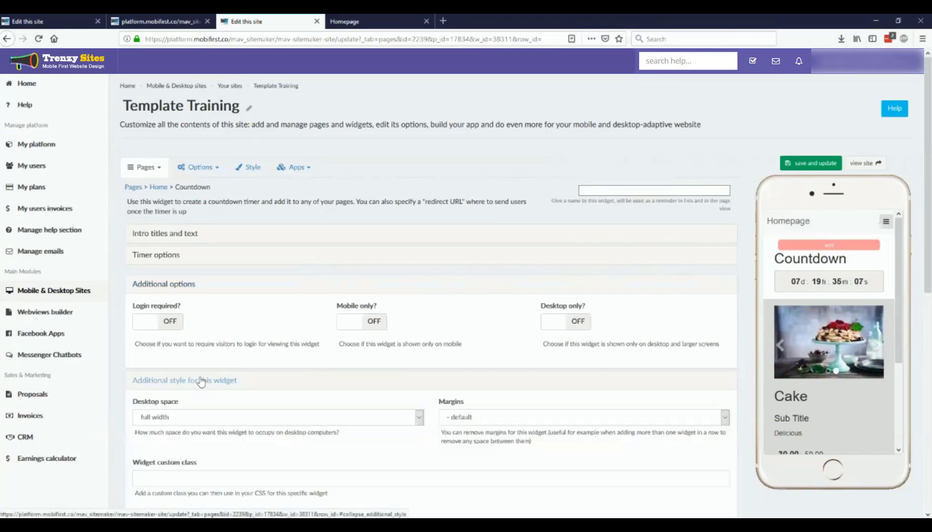
pyautogui.scroll(-3, 201, 381)
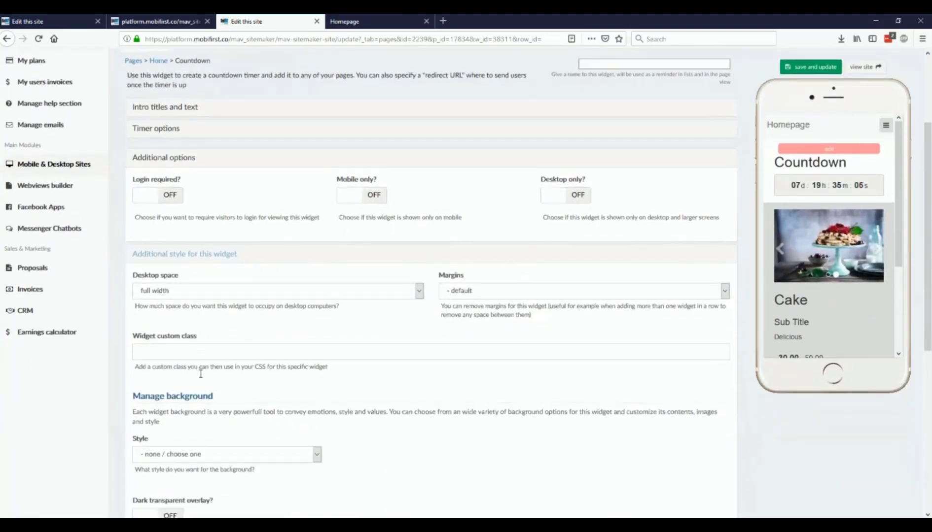
# Step: Give the Countdown widget a solid color background in red, #ff0000, and save the widget
pyautogui.scroll(-3, 201, 374)
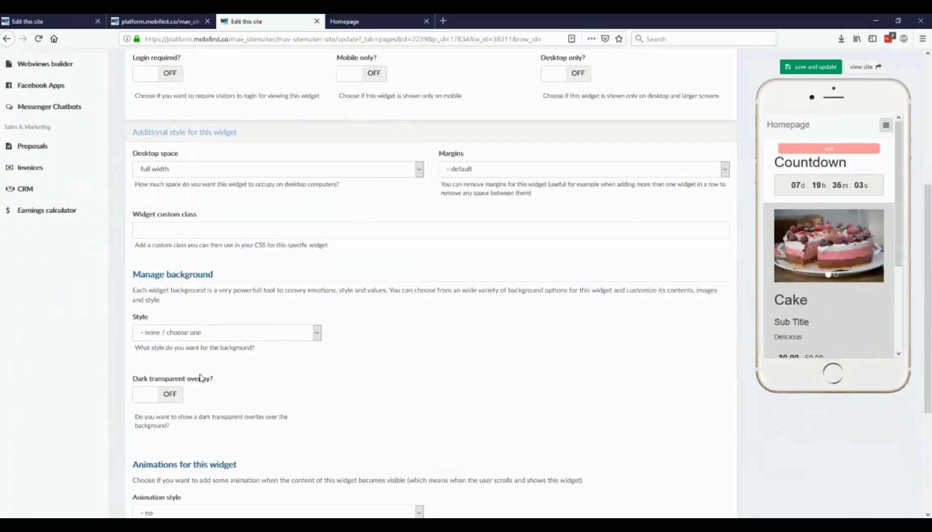
pyautogui.click(239, 333)
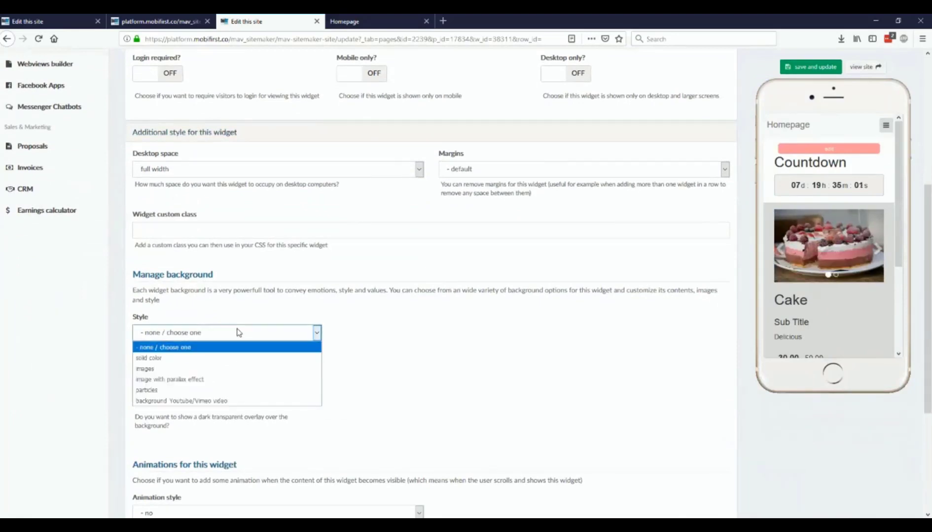
pyautogui.click(210, 363)
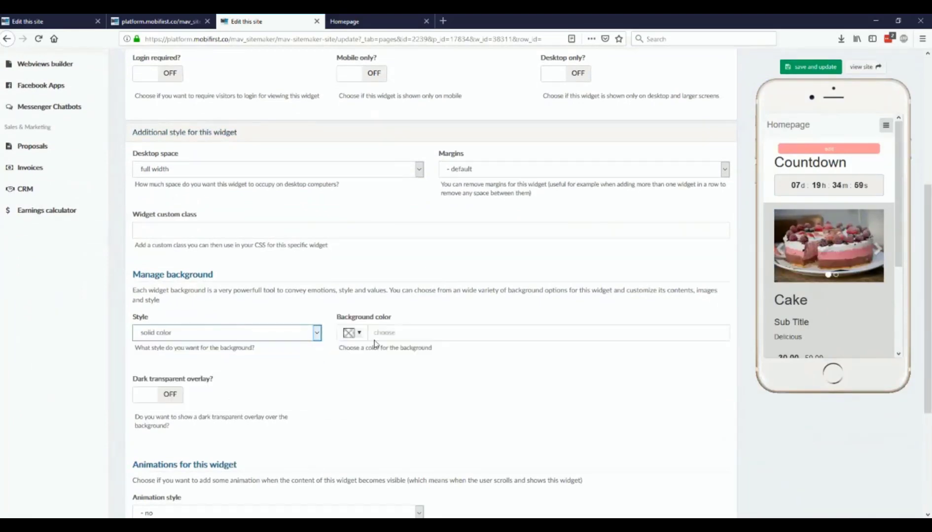
pyautogui.click(357, 334)
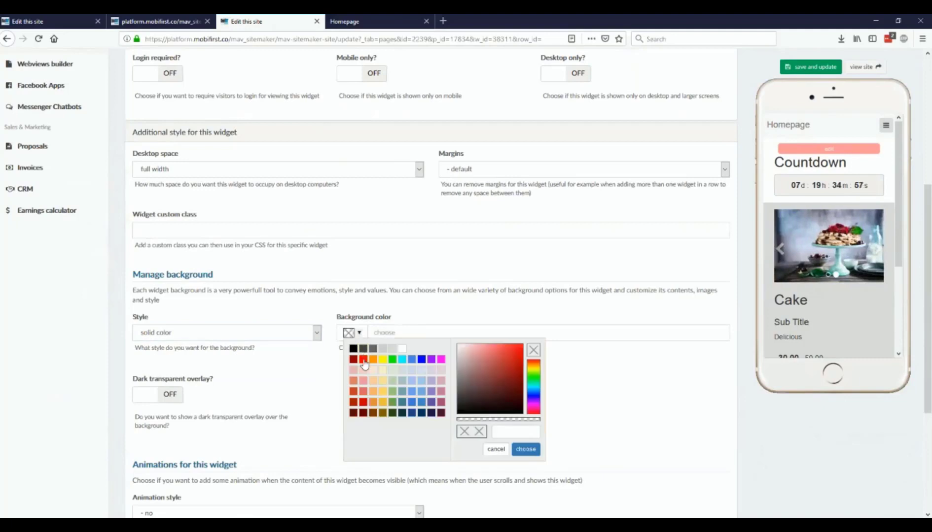
pyautogui.click(363, 361)
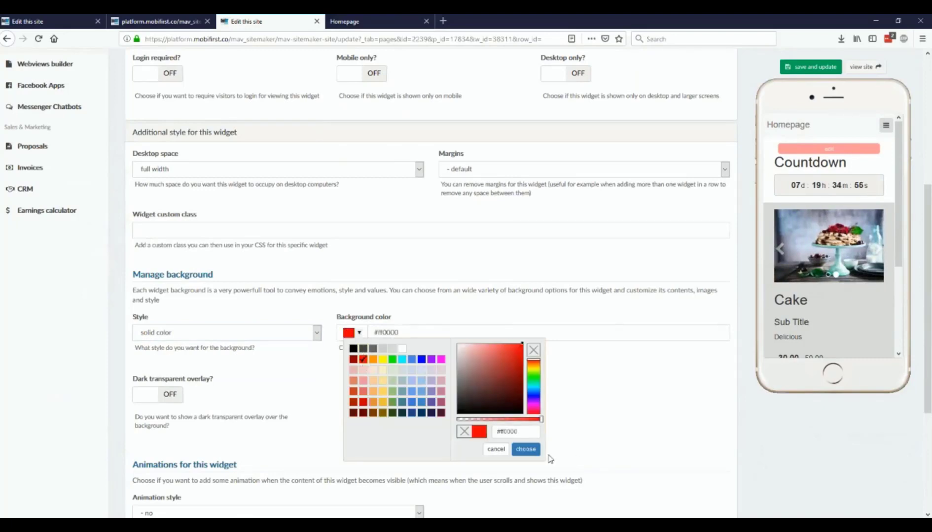
pyautogui.click(525, 450)
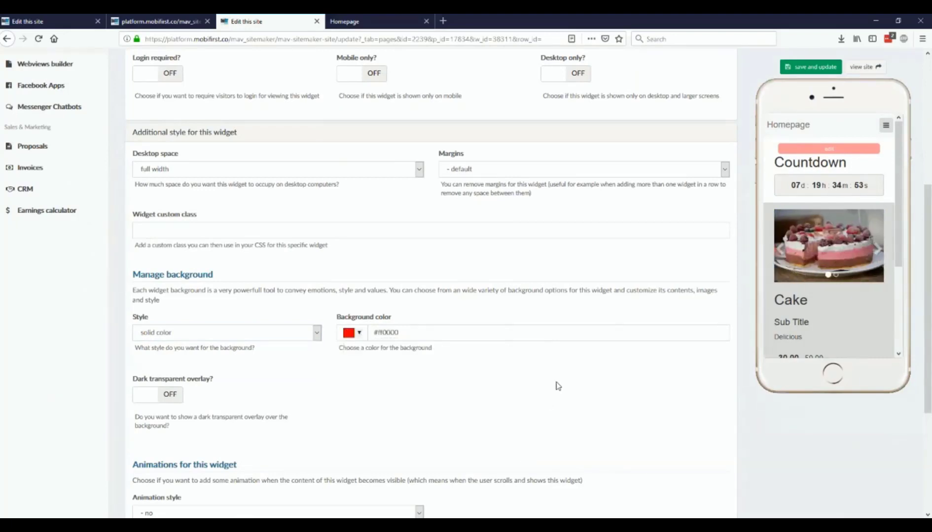
pyautogui.click(811, 66)
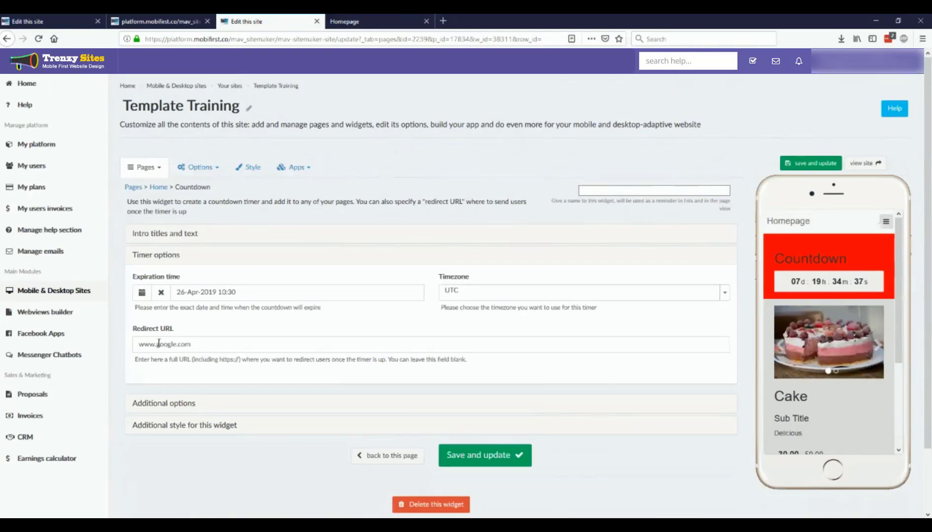
# Step: Expand the countdown's Additional options and Timer options sections and select the entire redirect URL
pyautogui.click(144, 403)
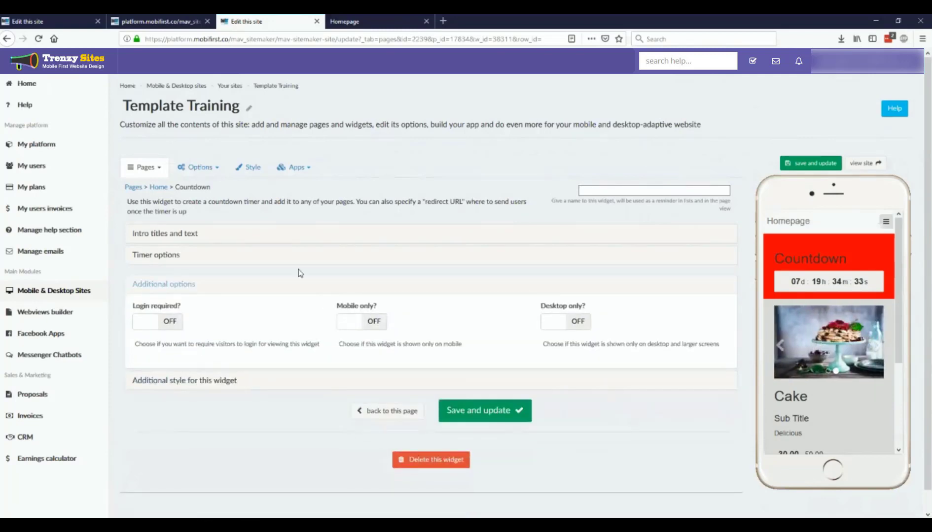
pyautogui.click(172, 265)
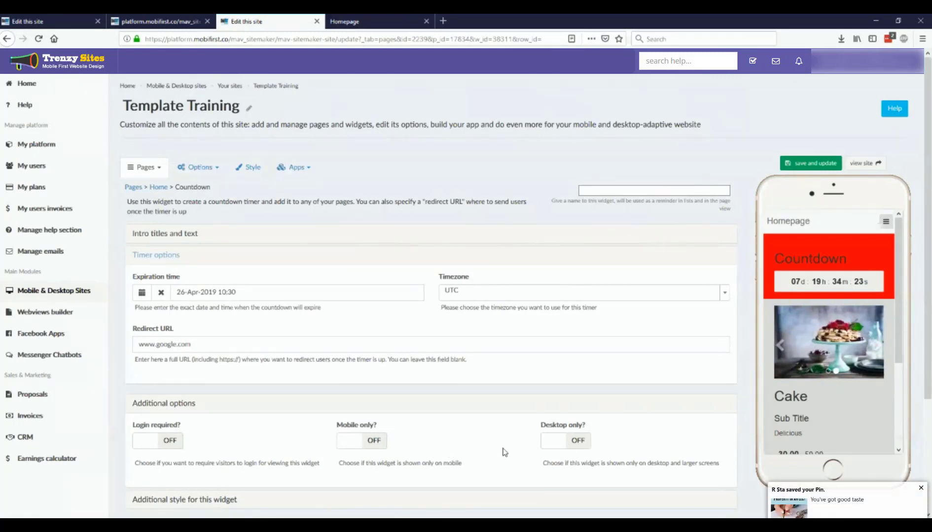
pyautogui.tripleClick(313, 341)
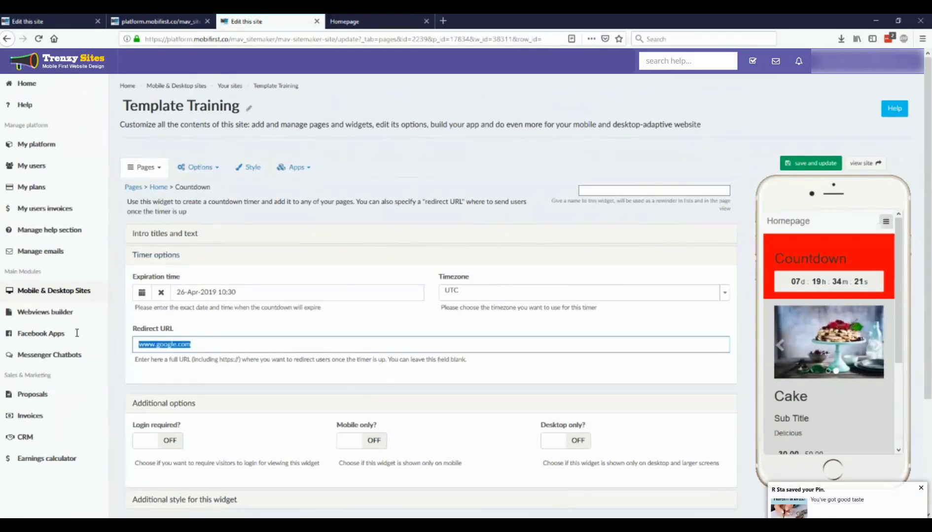